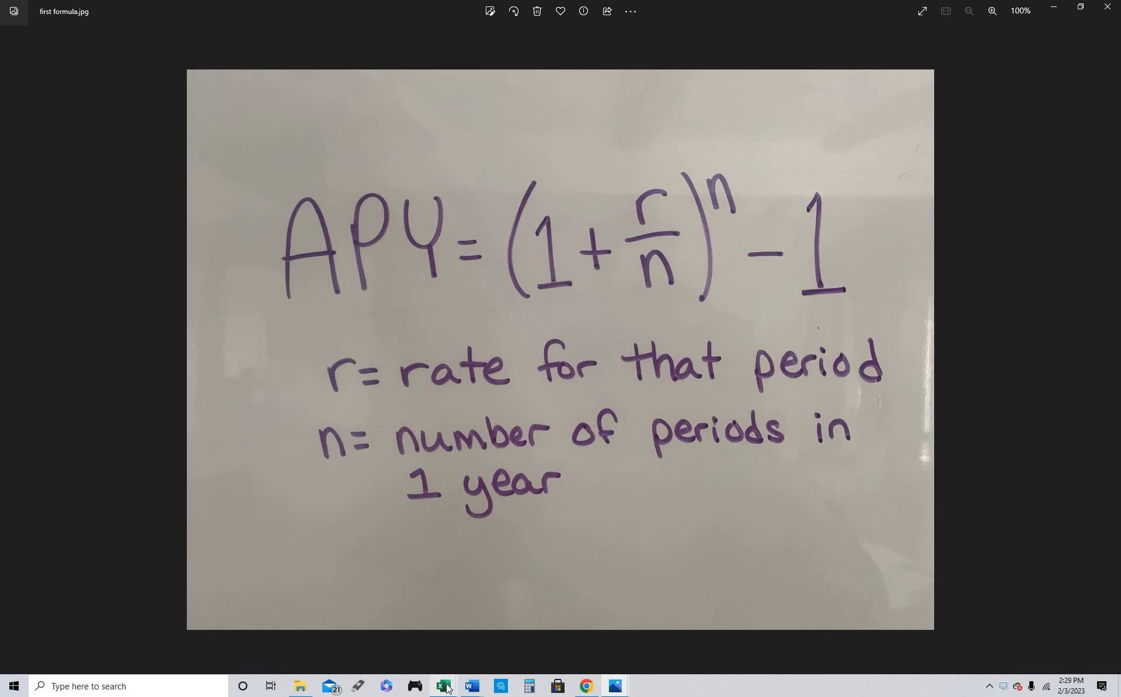
# Switch to the Book1 workbook in Excel and enter a 5% rate and 4 periods in the Quarterly column
pyautogui.moveTo(447, 684)
pyautogui.click(416, 642)
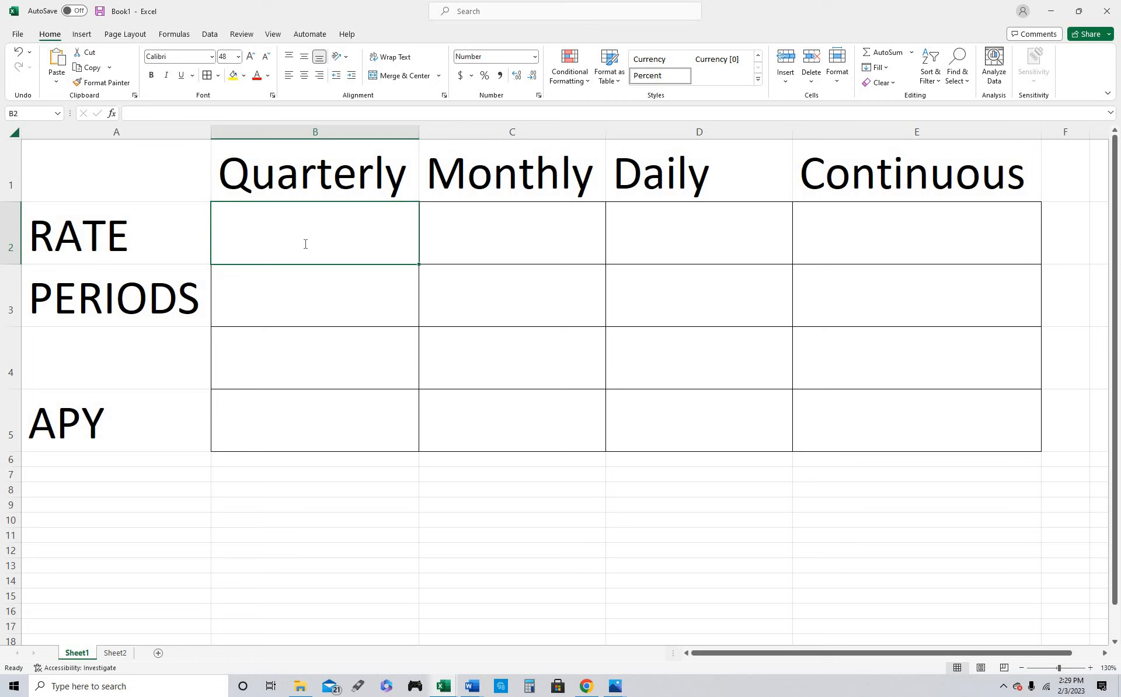
pyautogui.write('5')
pyautogui.press('Return')
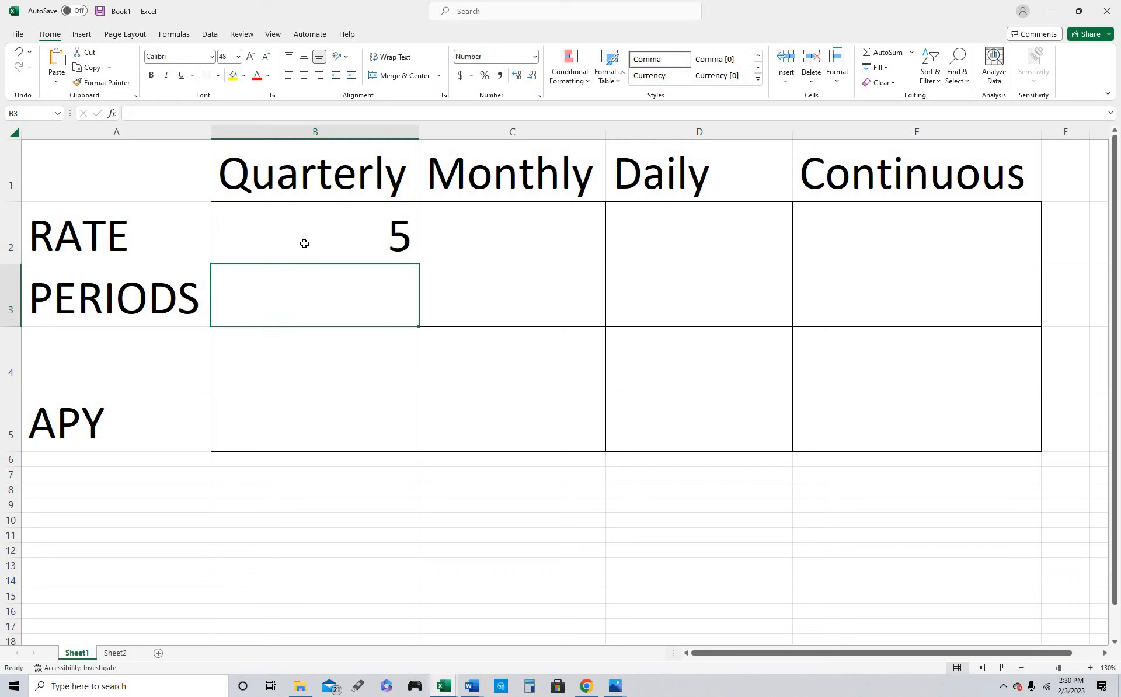
pyautogui.click(304, 244)
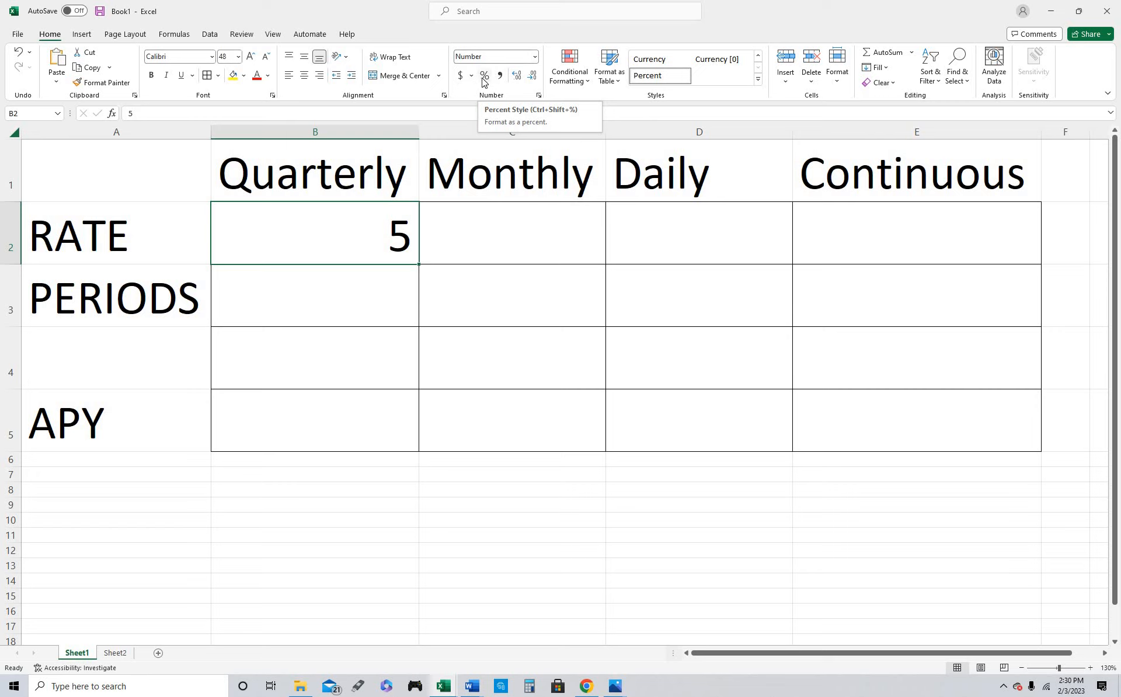
pyautogui.click(484, 76)
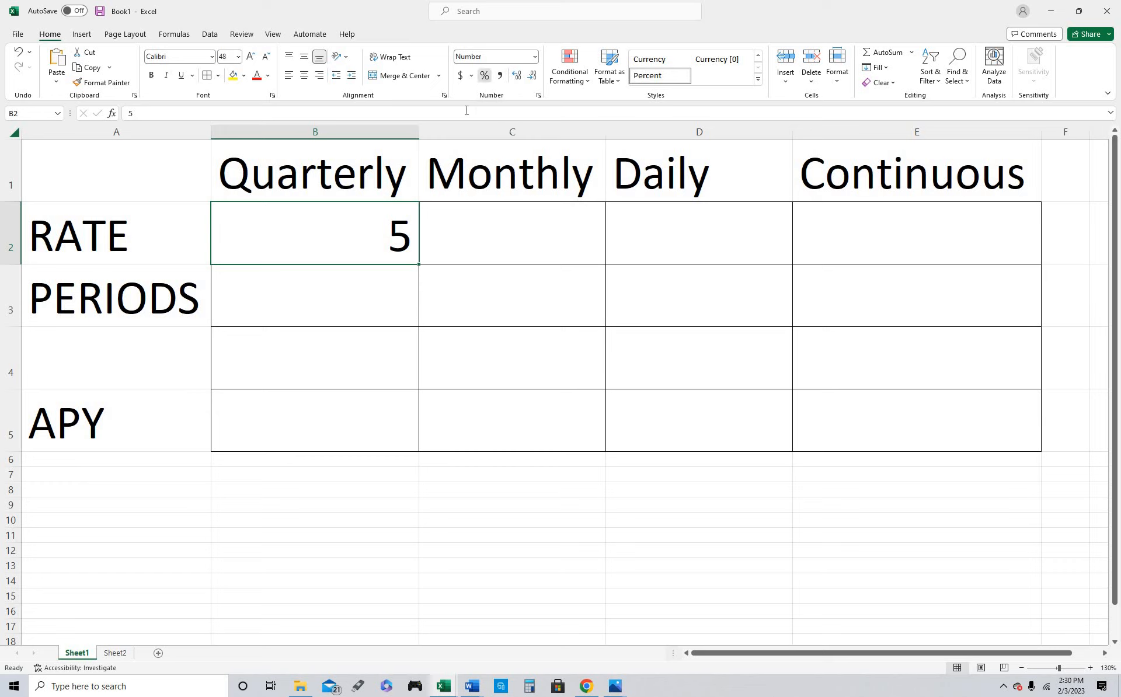
pyautogui.write('5')
pyautogui.press('Return')
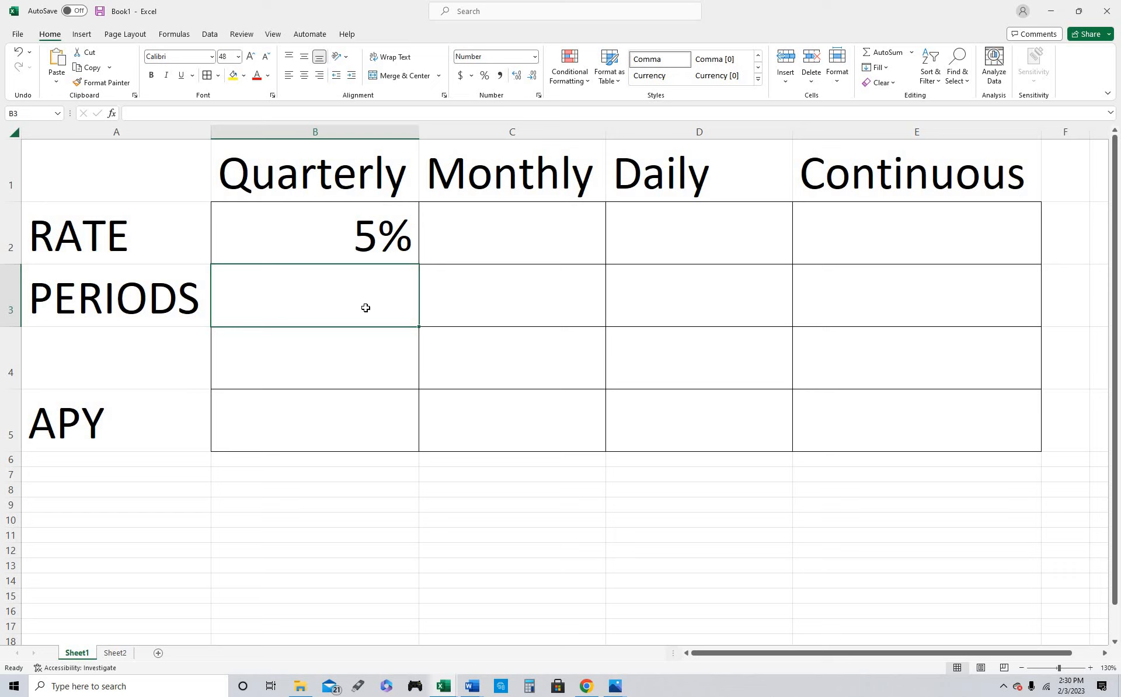
pyautogui.write('4')
pyautogui.press('Return')
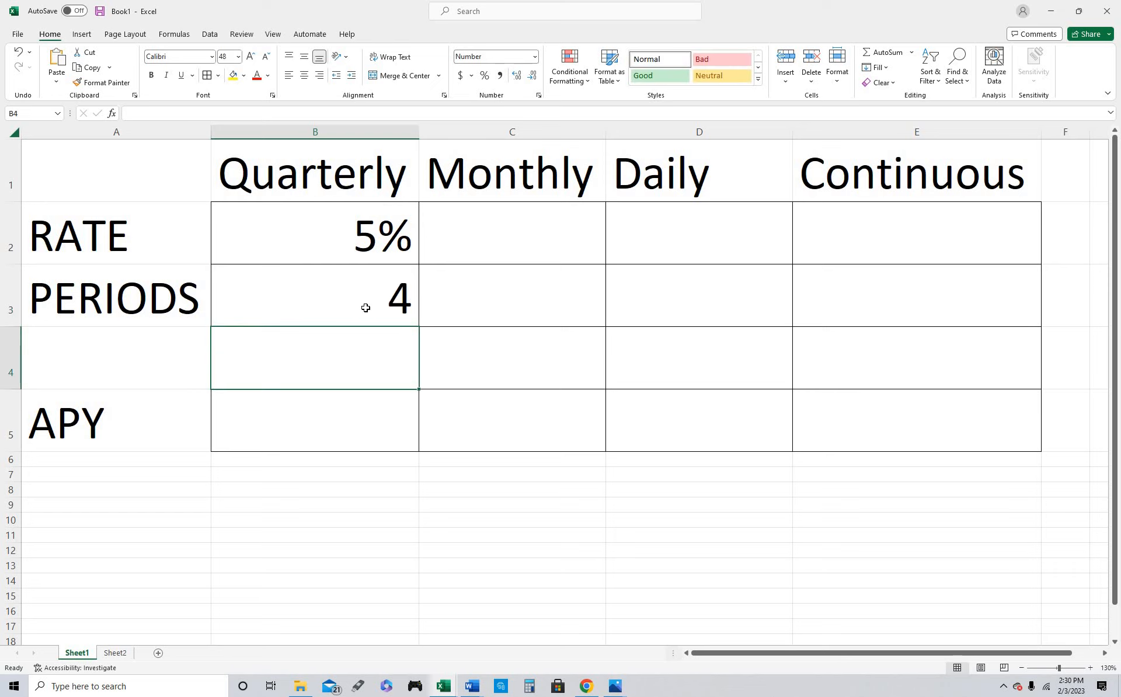
# Calculate the Quarterly APY in B5 with the EFFECT function, using B2 as nominal rate and B3 as number of periods
pyautogui.press('Down')
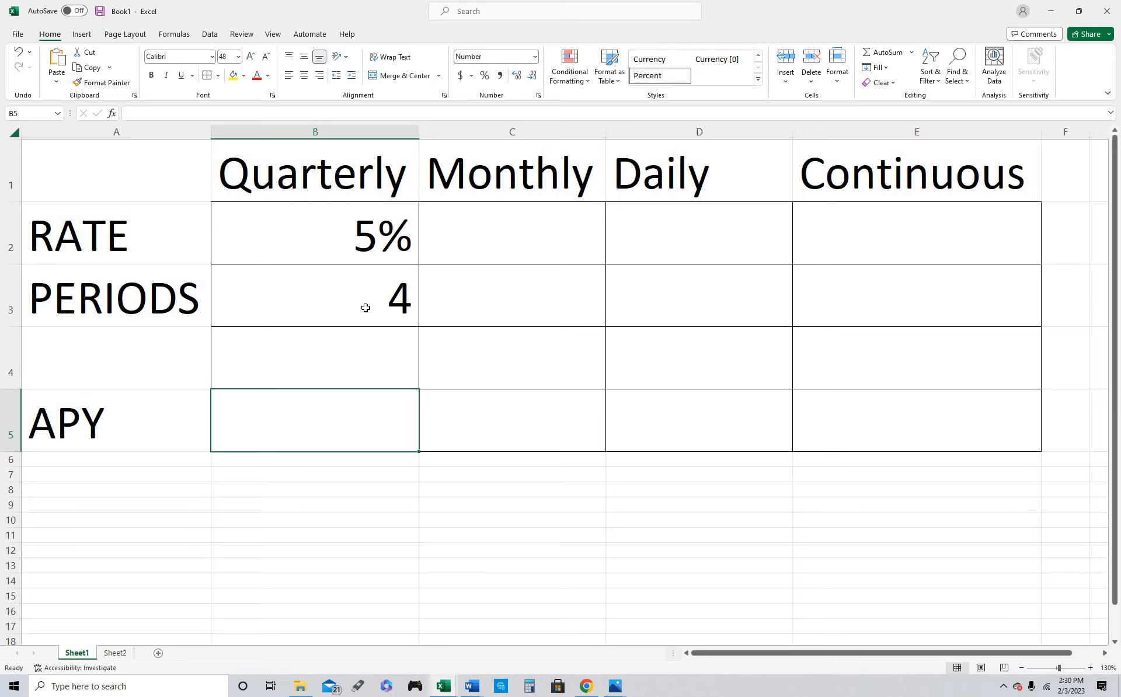
pyautogui.write('=E')
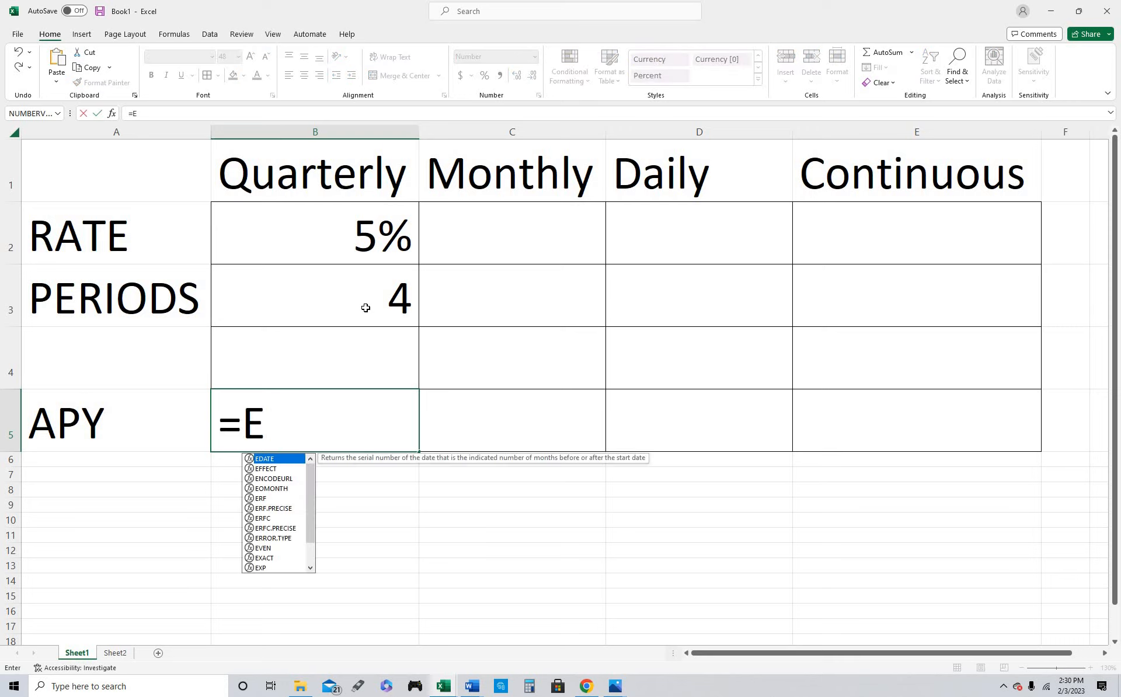
pyautogui.write('ffect')
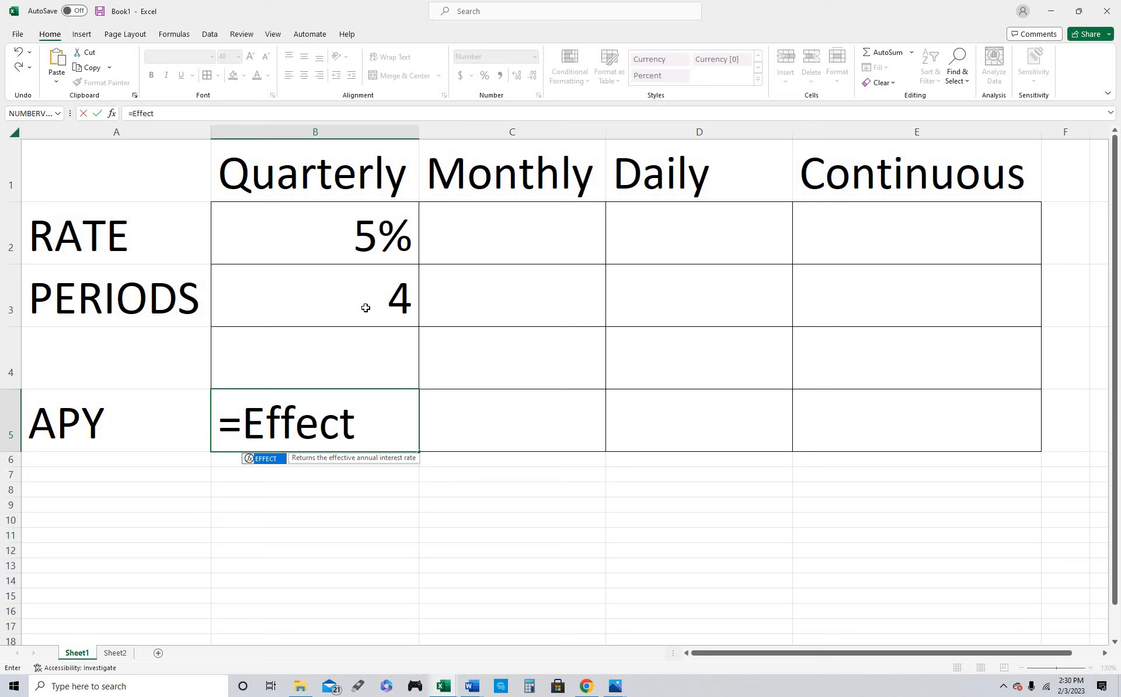
pyautogui.write('(')
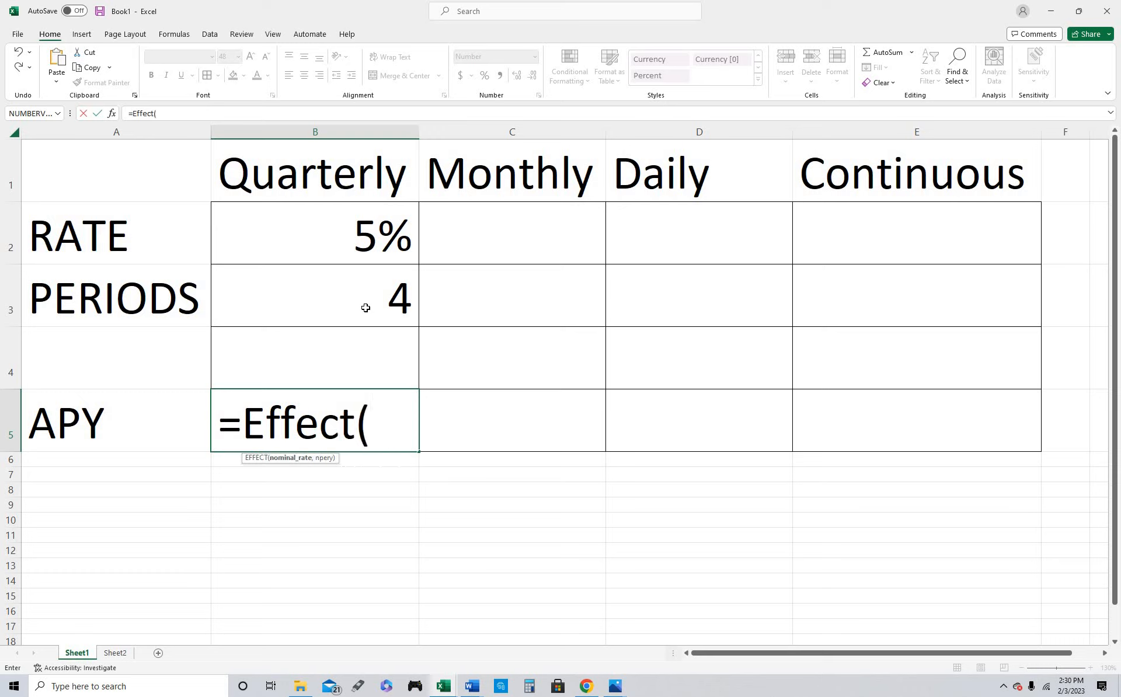
pyautogui.click(354, 235)
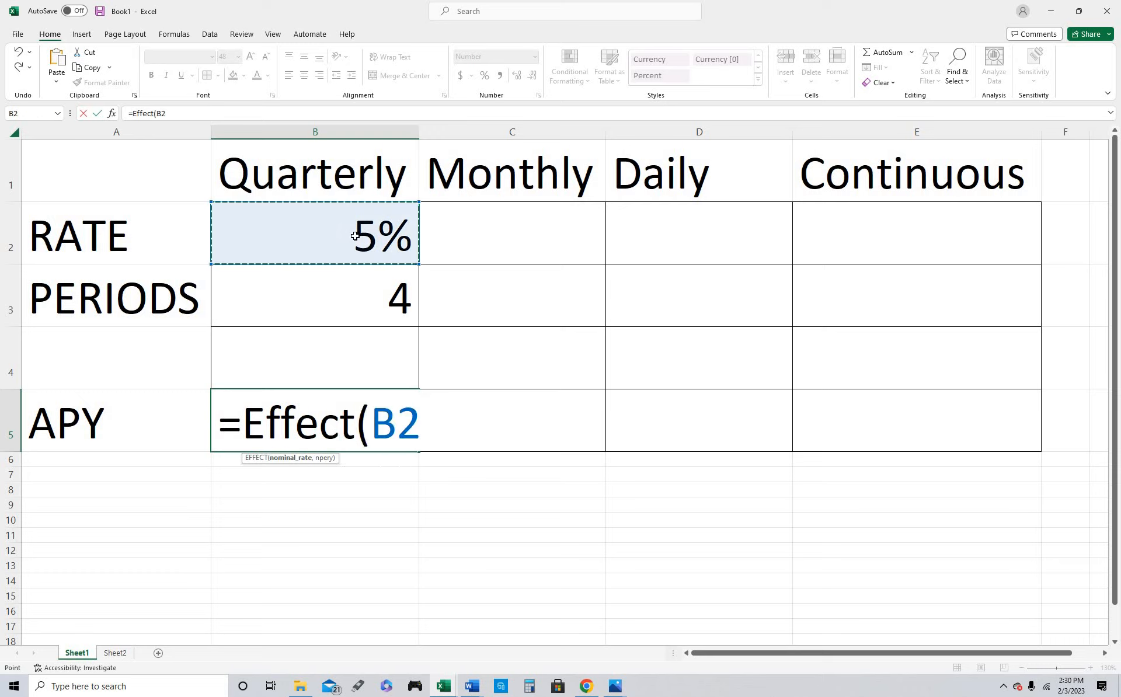
pyautogui.write(',')
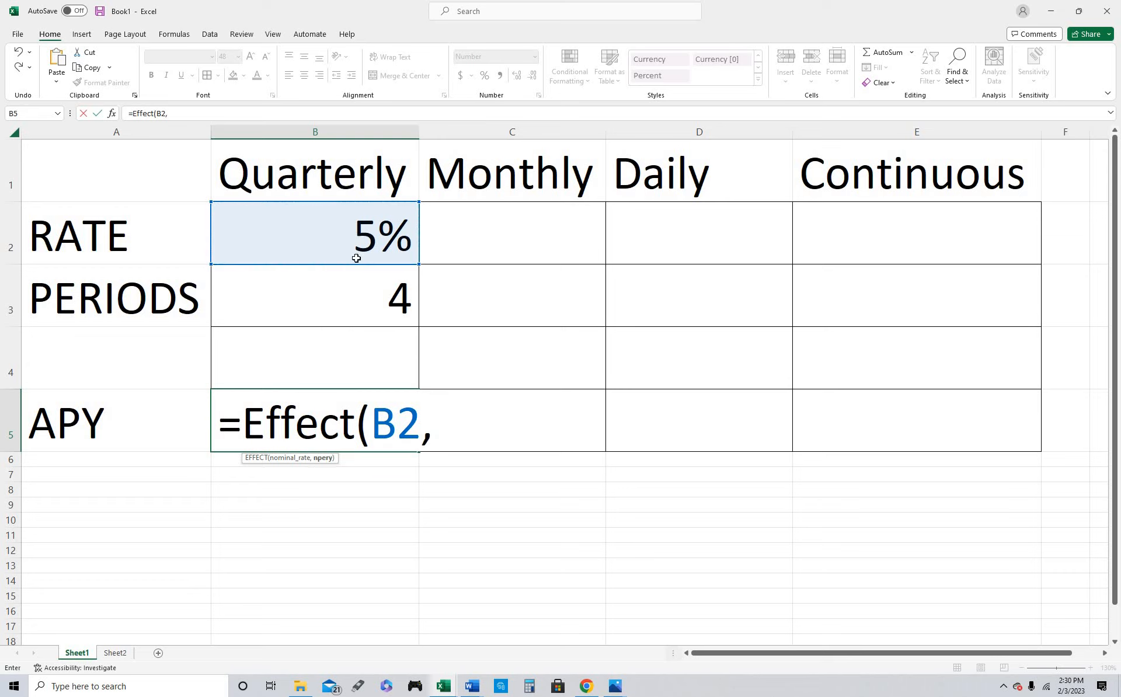
pyautogui.click(374, 303)
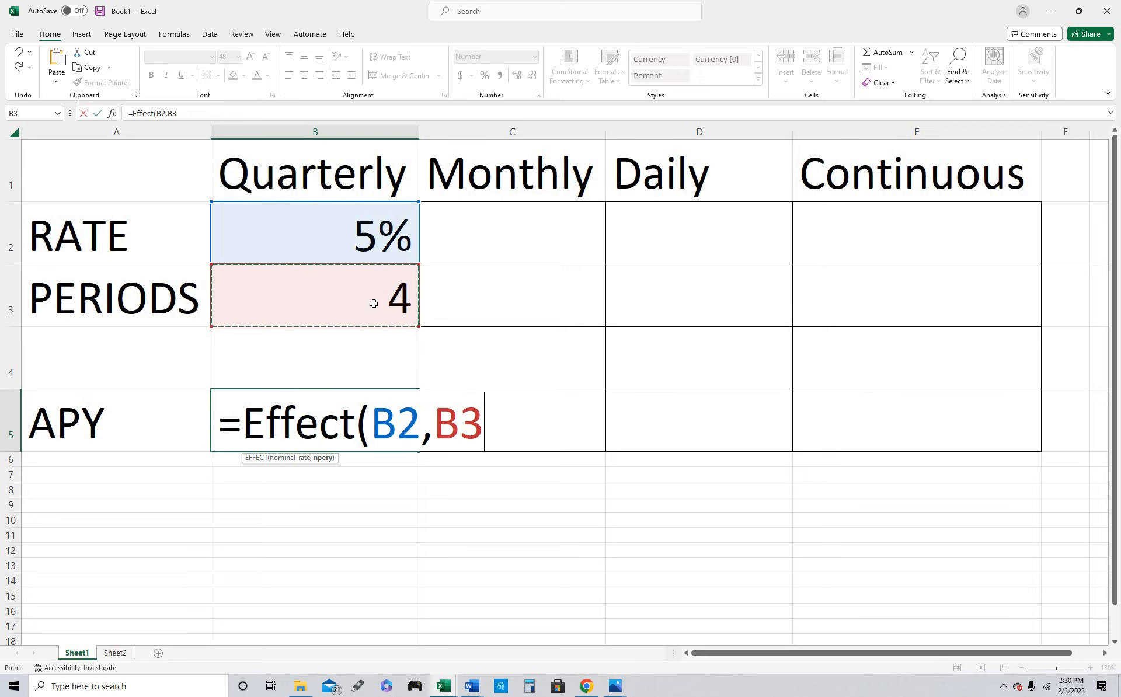
pyautogui.write(')')
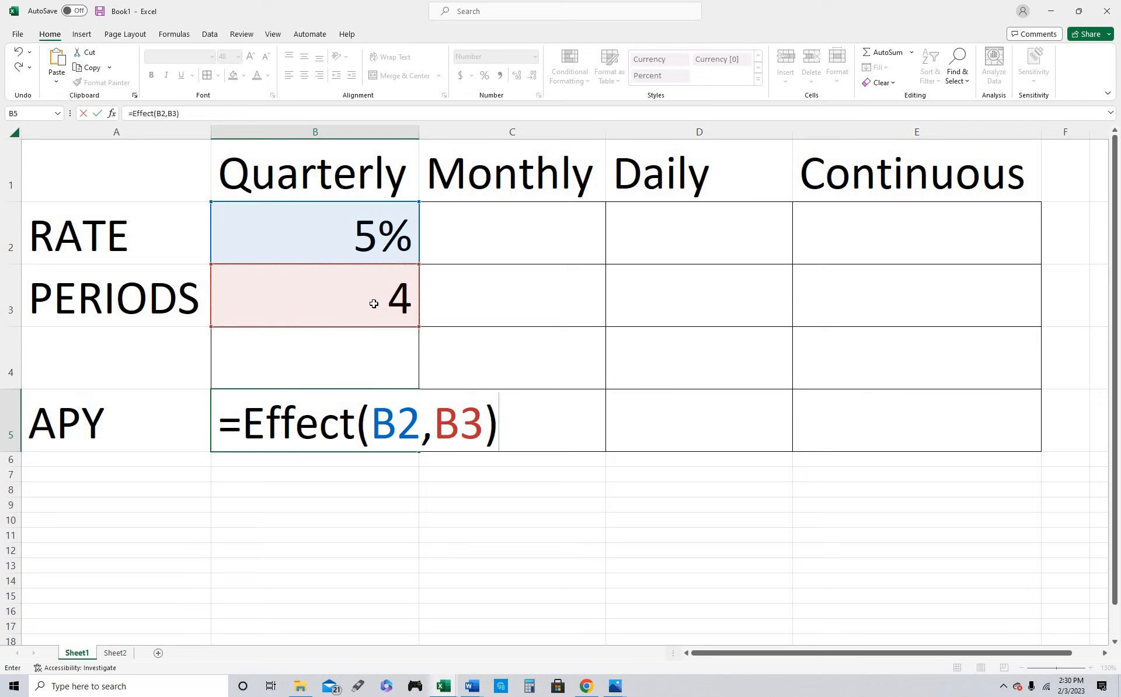
pyautogui.press('Return')
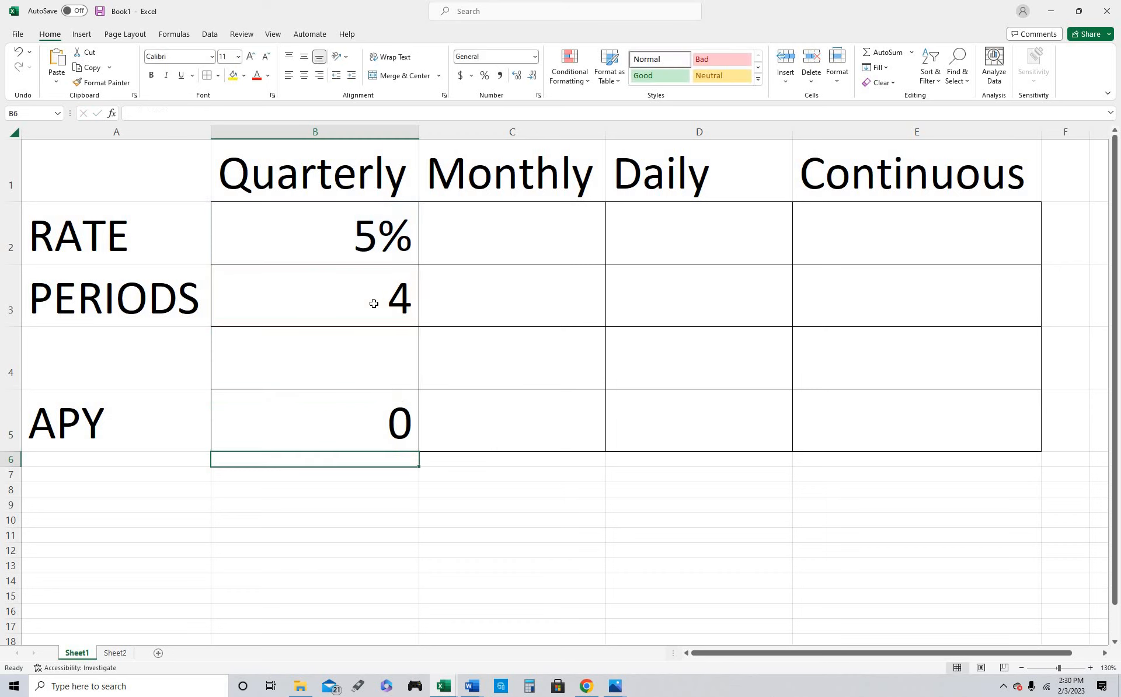
# Format the Quarterly APY cell B5 as a percentage with two decimal places
pyautogui.click(373, 415)
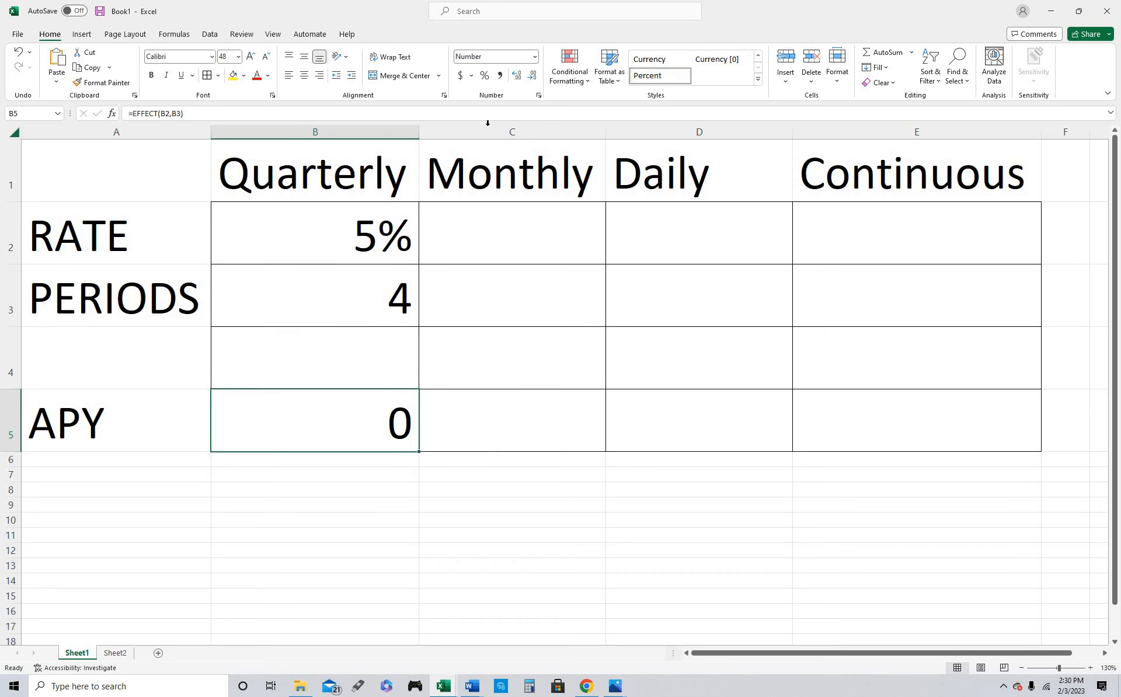
pyautogui.click(488, 80)
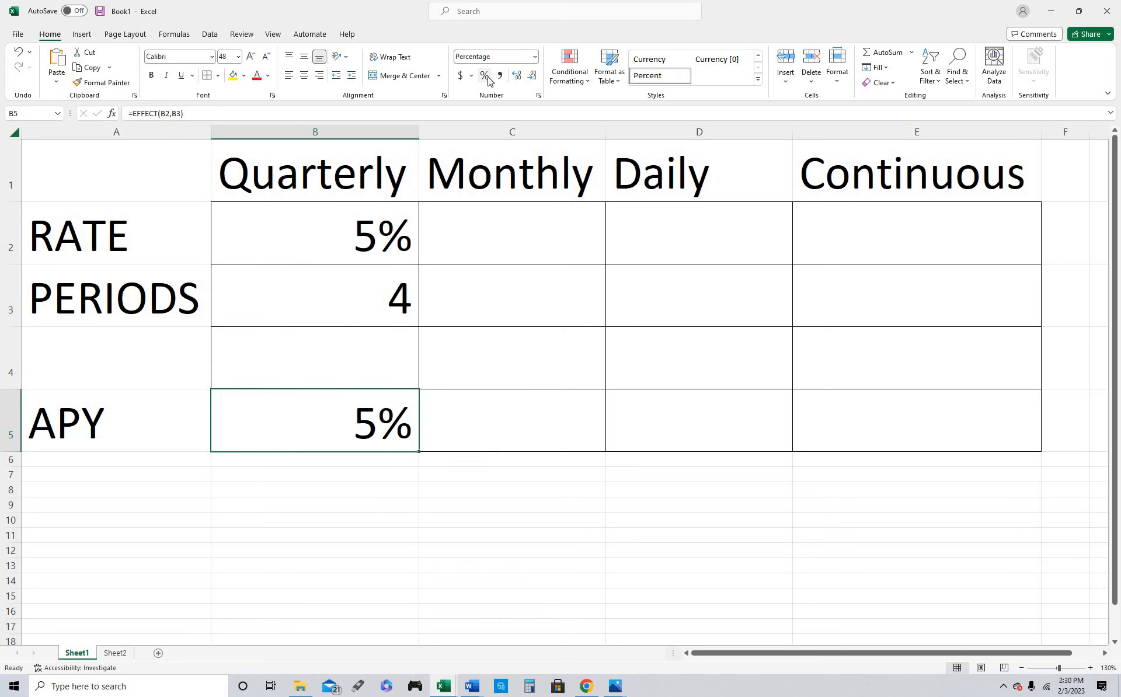
pyautogui.click(519, 79)
pyautogui.click(518, 78)
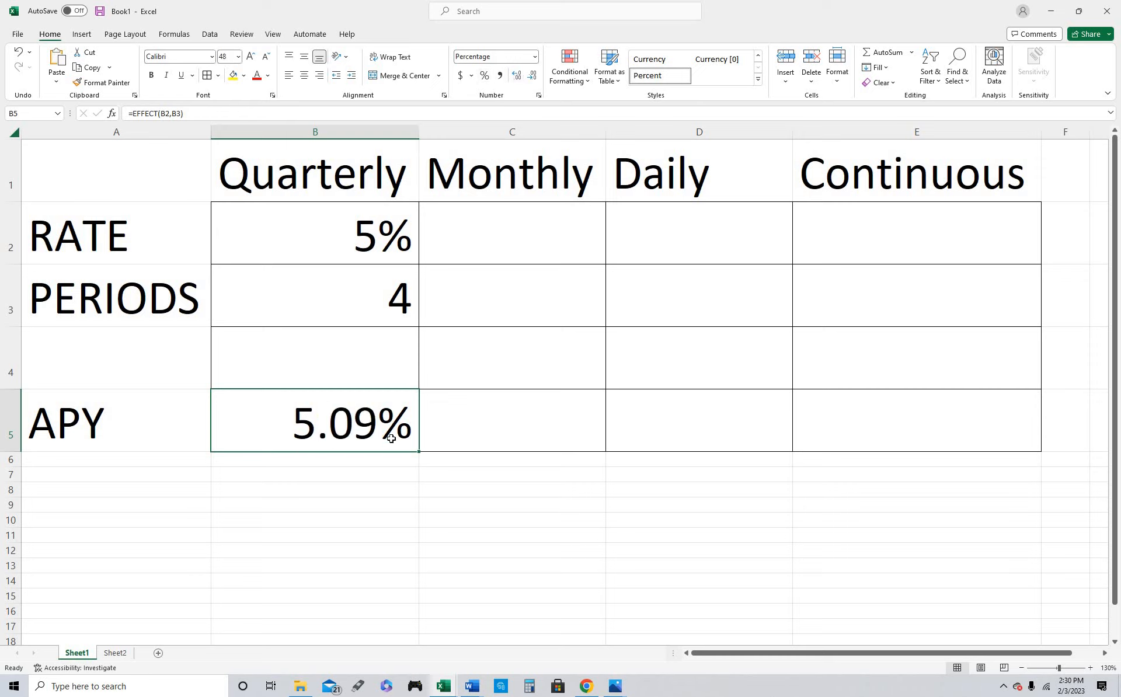
# Fill the 5% rate across to the Continuous column and enter periods of 12 for Monthly, 365 for Daily and "continuous" for Continuous
pyautogui.click(402, 245)
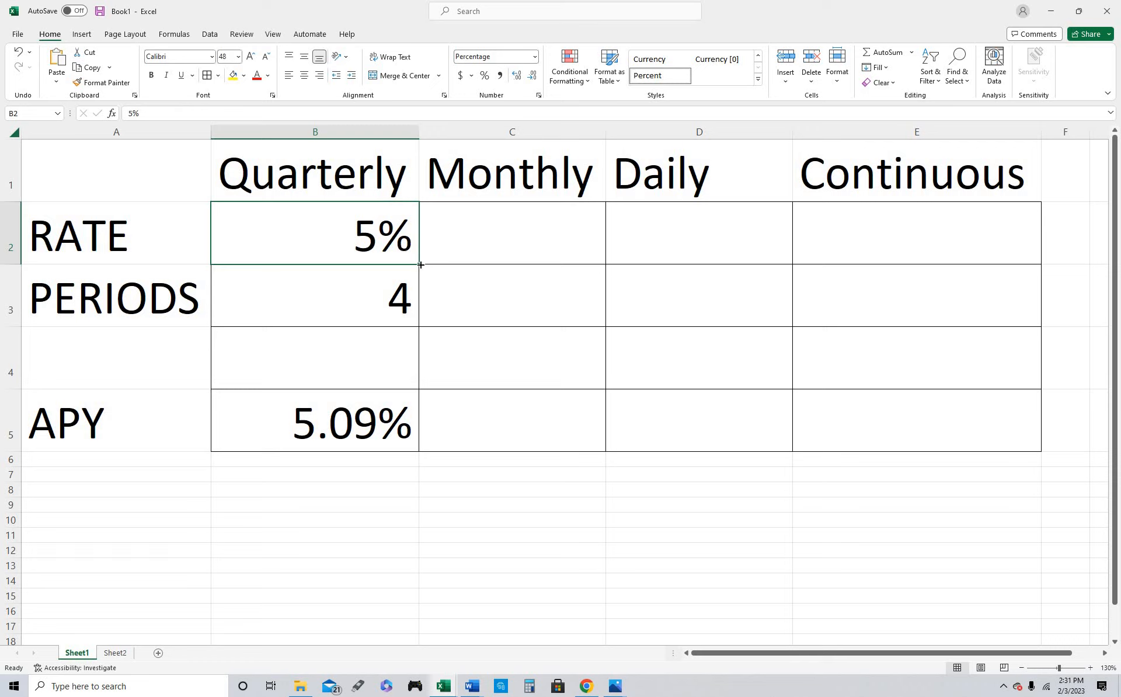
pyautogui.moveTo(420, 265); pyautogui.dragTo(951, 245)
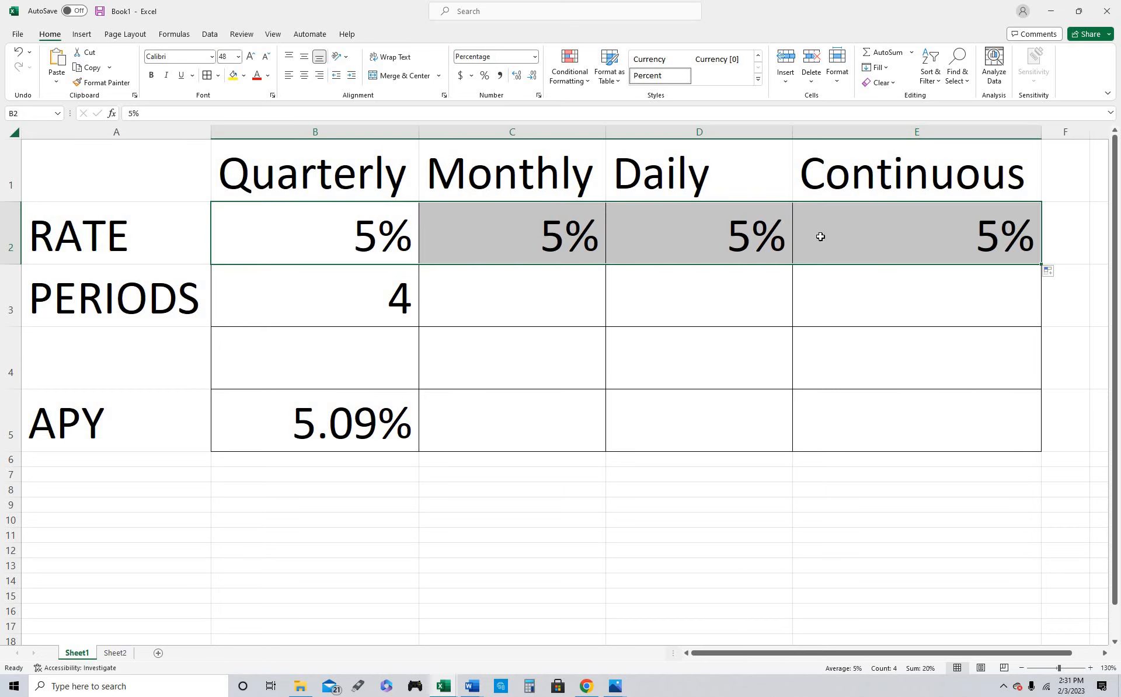
pyautogui.click(591, 303)
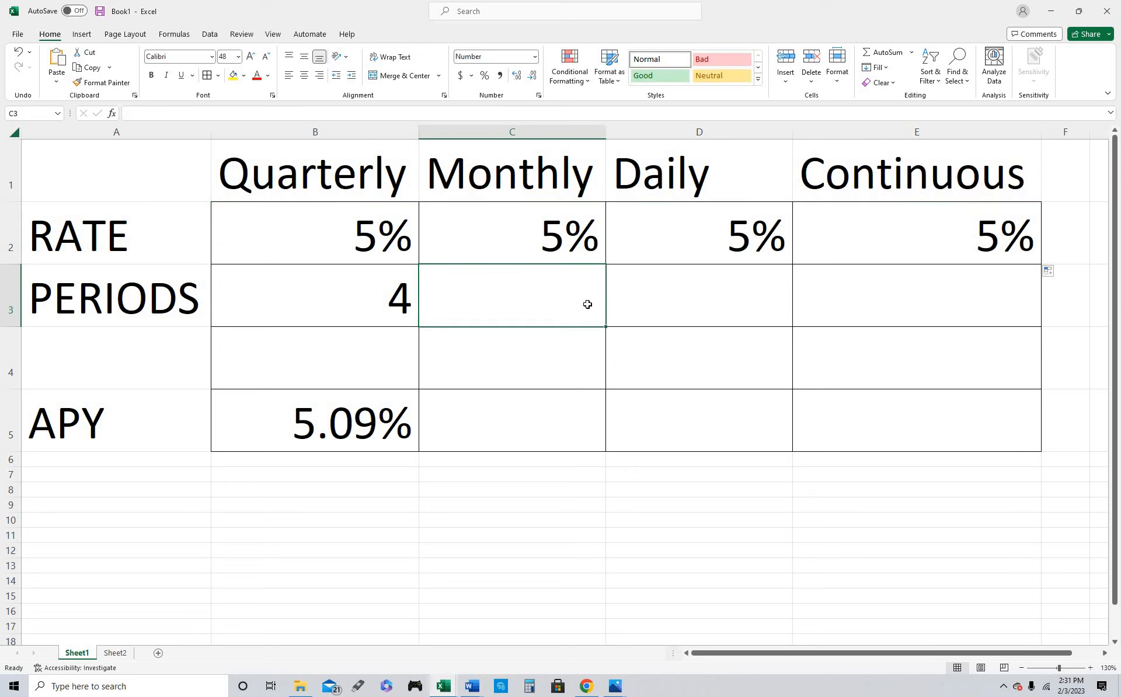
pyautogui.write('12')
pyautogui.press('Tab')
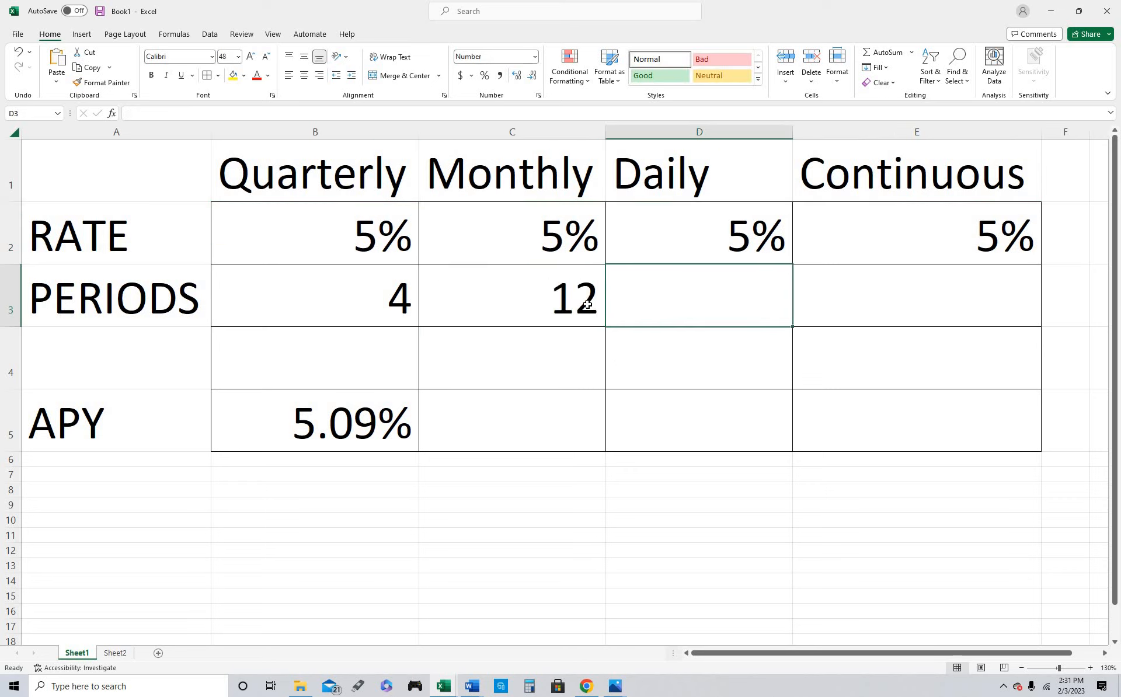
pyautogui.write('365')
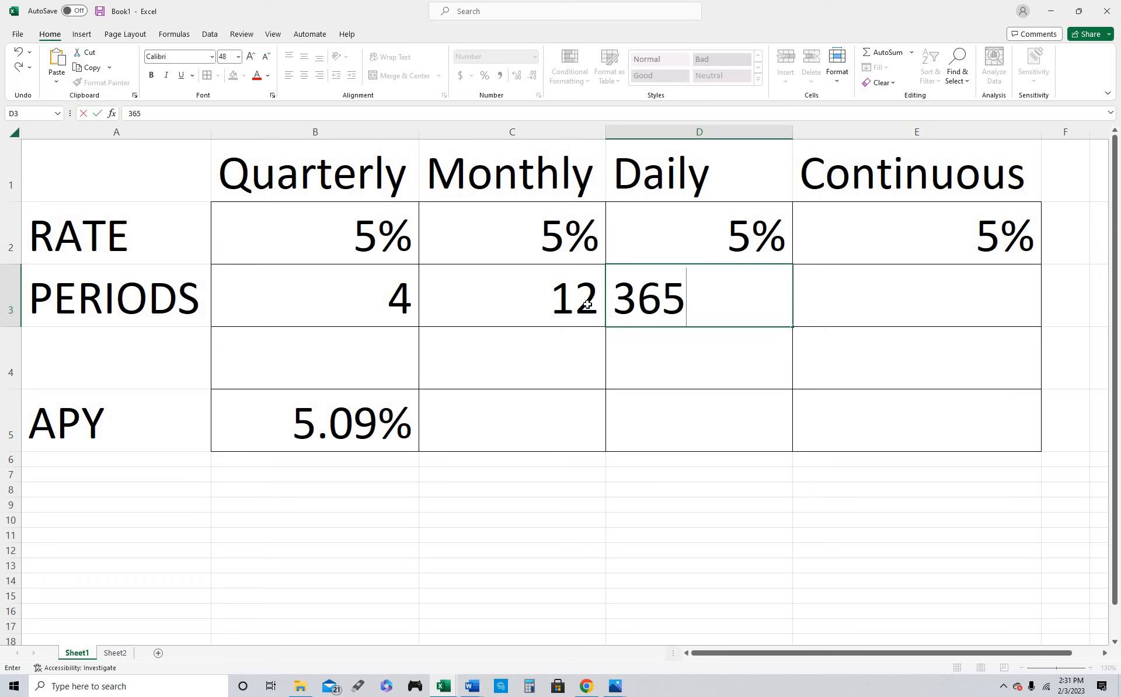
pyautogui.press('Tab')
pyautogui.write('con')
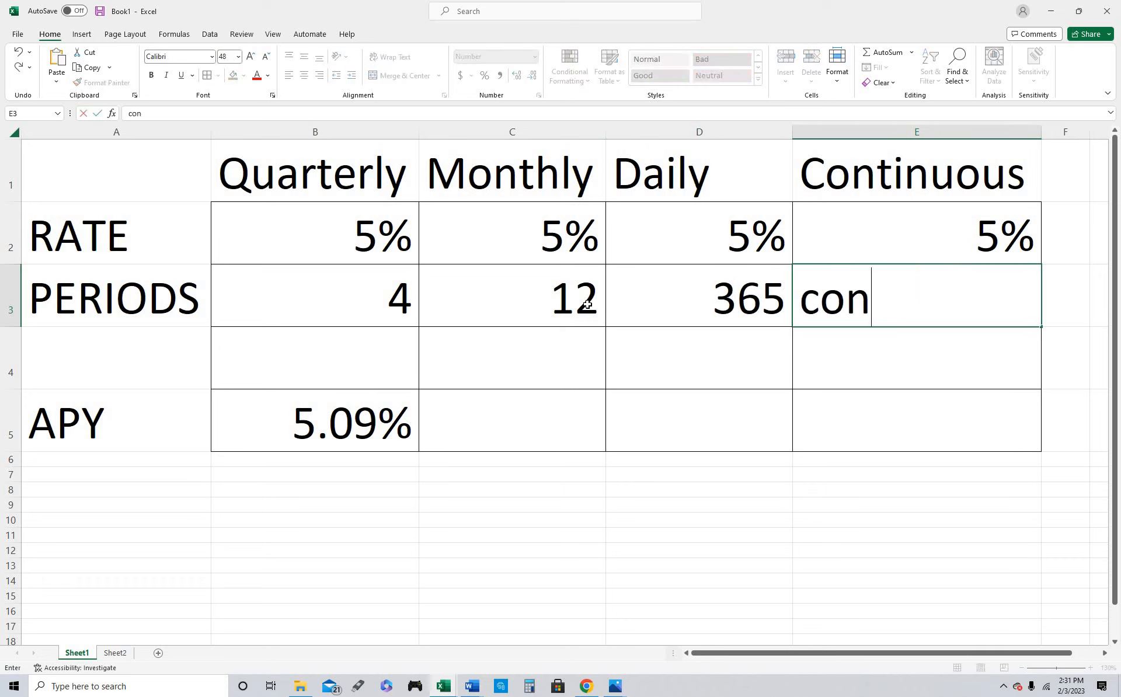
pyautogui.write('tinuous')
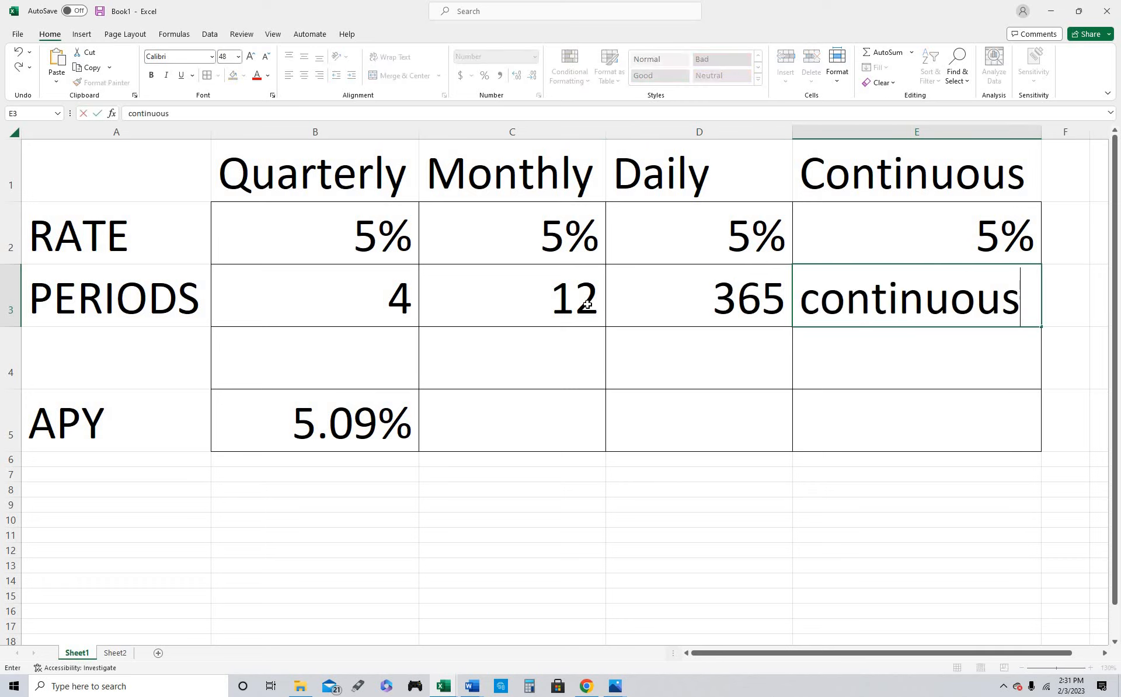
pyautogui.press('Return')
# Fill the Quarterly APY formula across to the Monthly and Daily columns and check the cell references in the Monthly formula
pyautogui.click(377, 413)
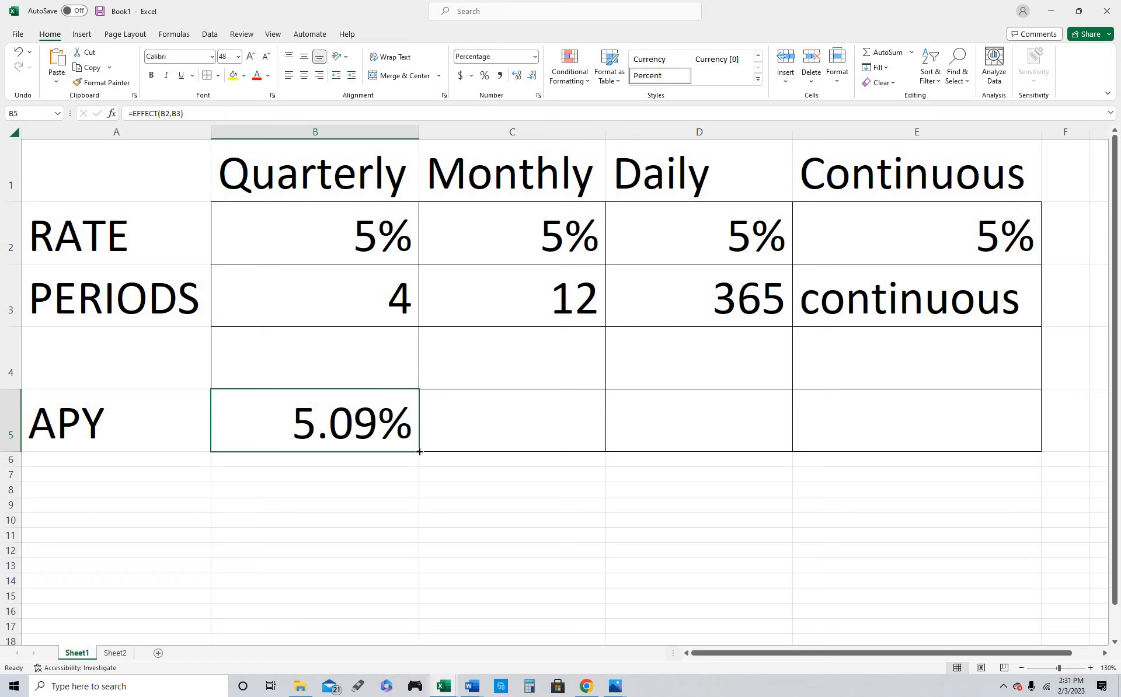
pyautogui.moveTo(419, 451); pyautogui.dragTo(743, 442)
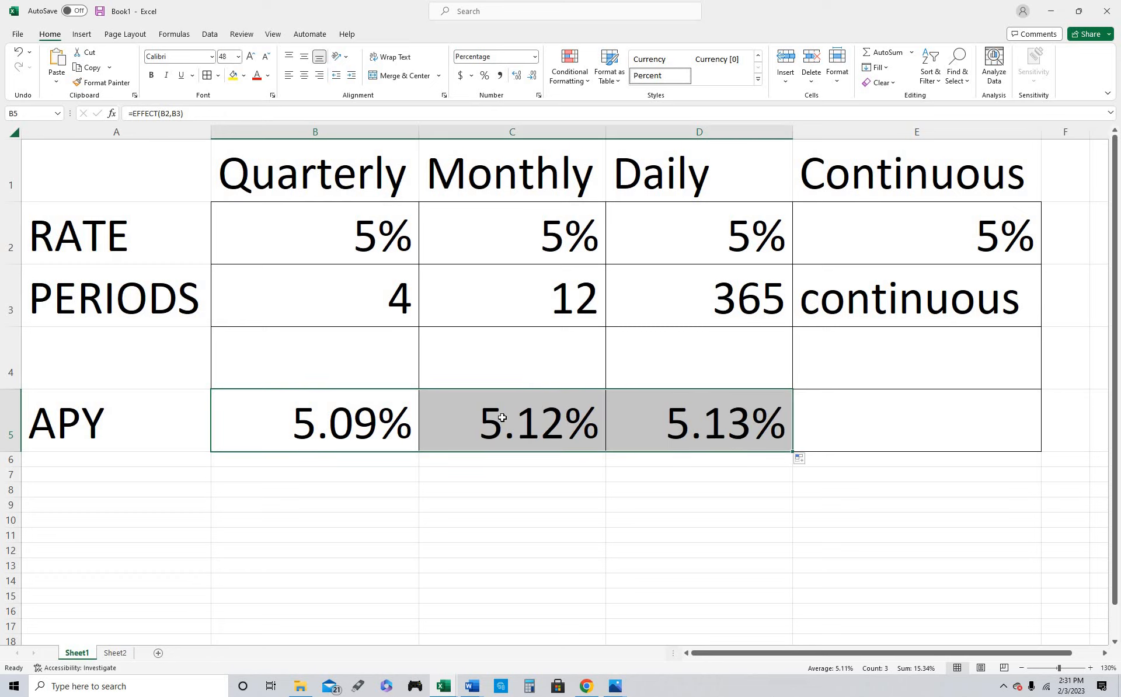
pyautogui.click(552, 425)
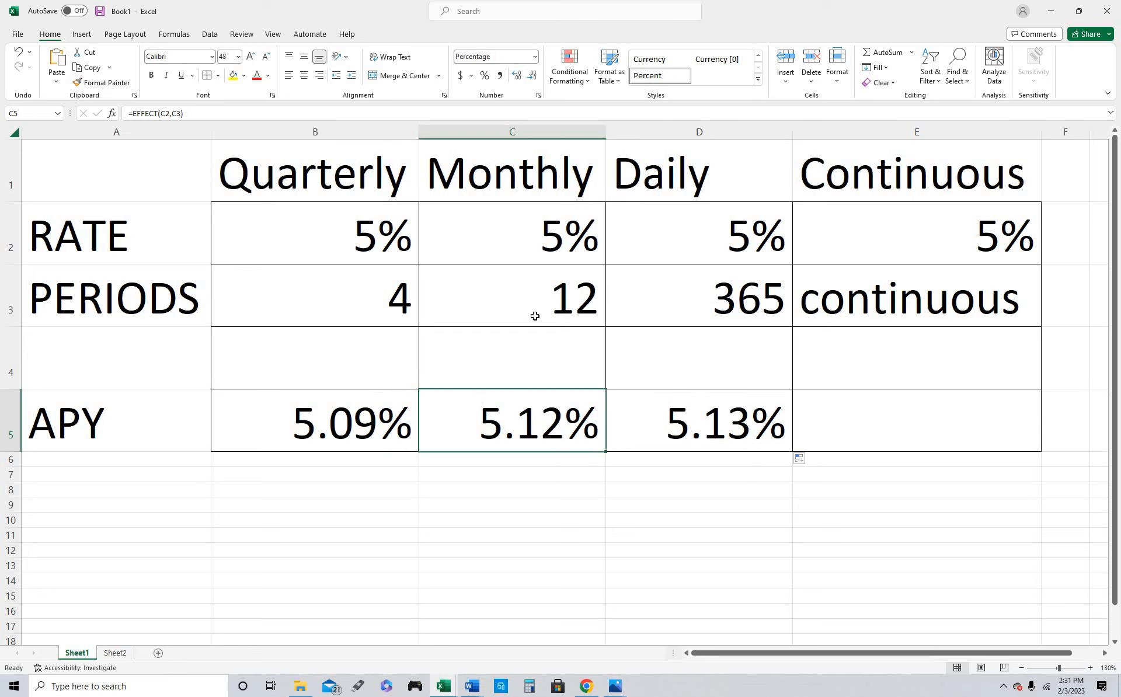
pyautogui.doubleClick(525, 422)
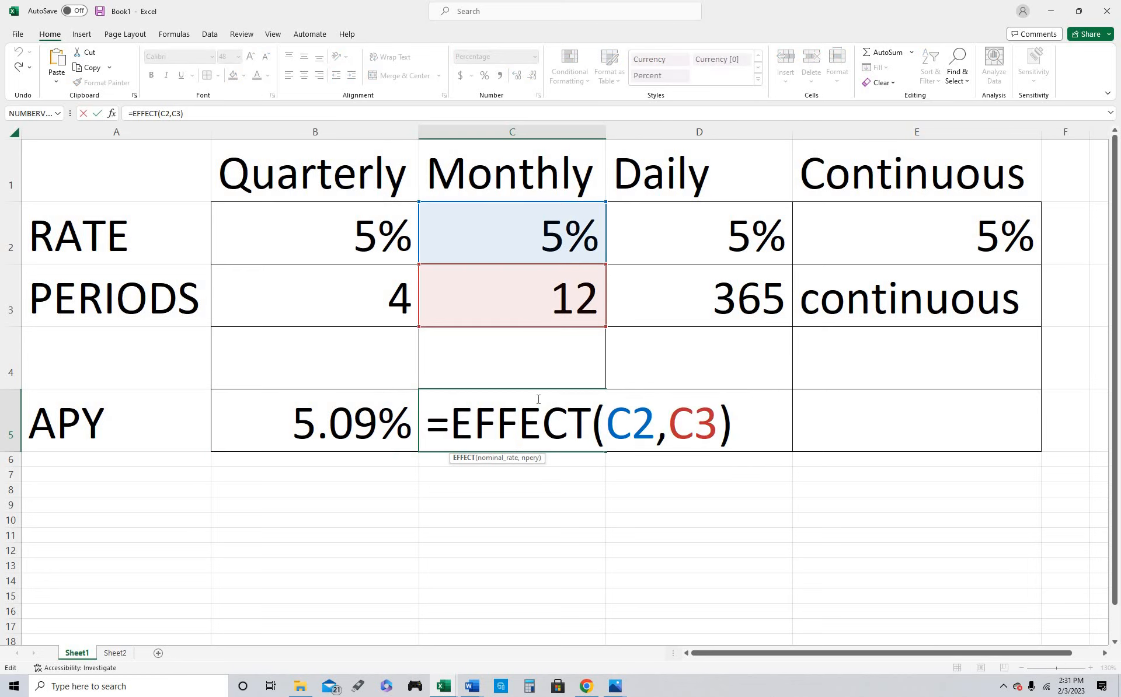
pyautogui.press('Return')
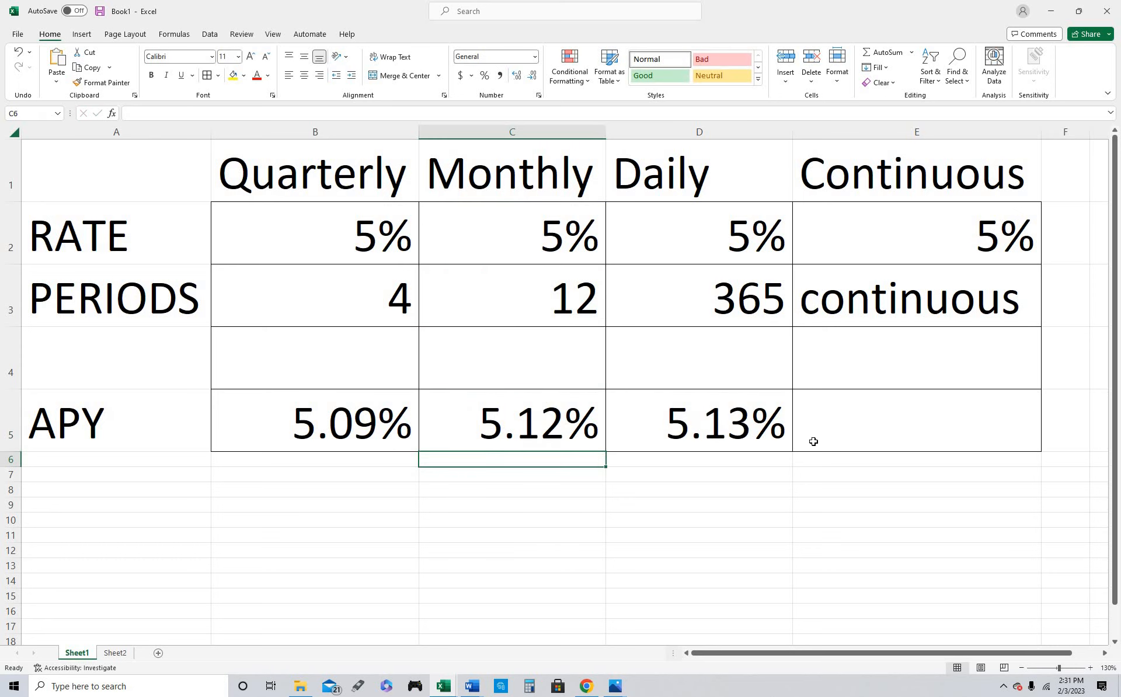
# Switch to Photos and view the continuous compounding formula in third formula.jpg
pyautogui.click(617, 687)
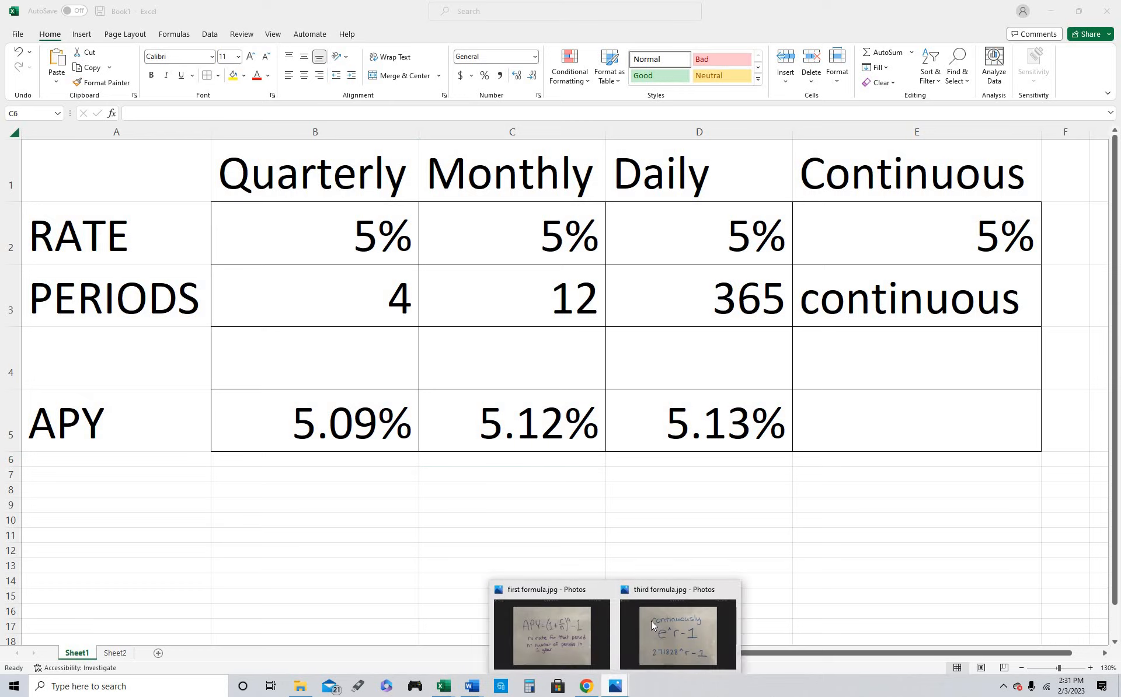
pyautogui.click(650, 621)
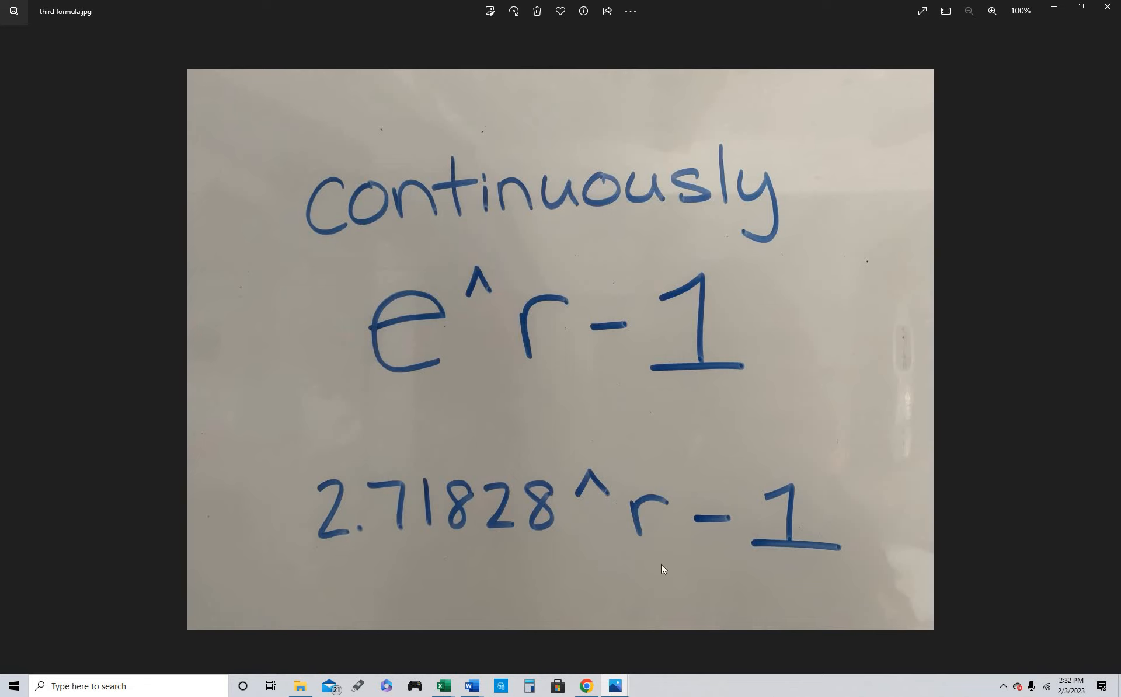
# Switch back to the Book1 workbook in Excel and enter the formula =2.71828^E2-1 in the Continuous APY cell E5
pyautogui.moveTo(443, 688)
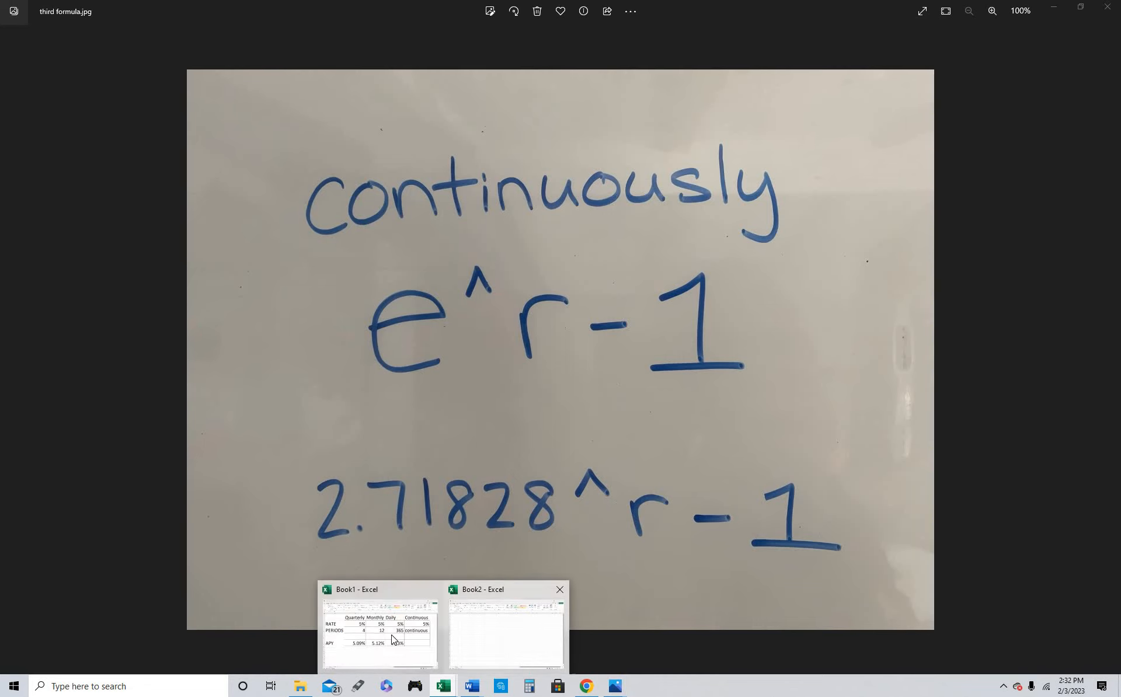
pyautogui.click(379, 643)
pyautogui.click(890, 431)
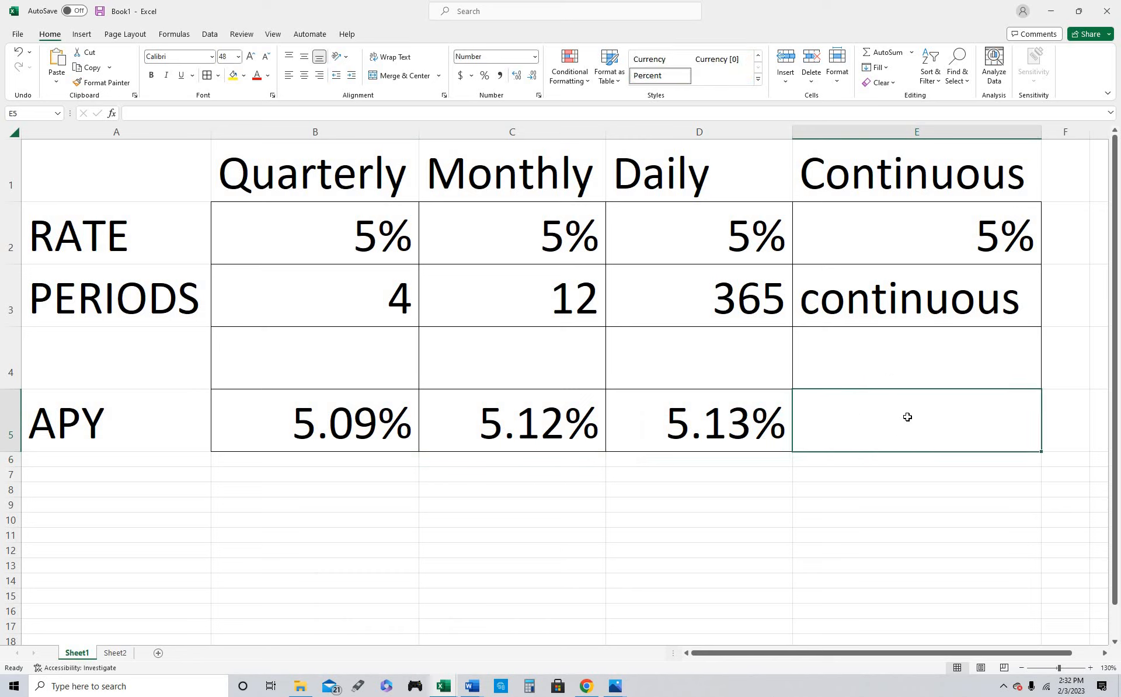
pyautogui.write('=')
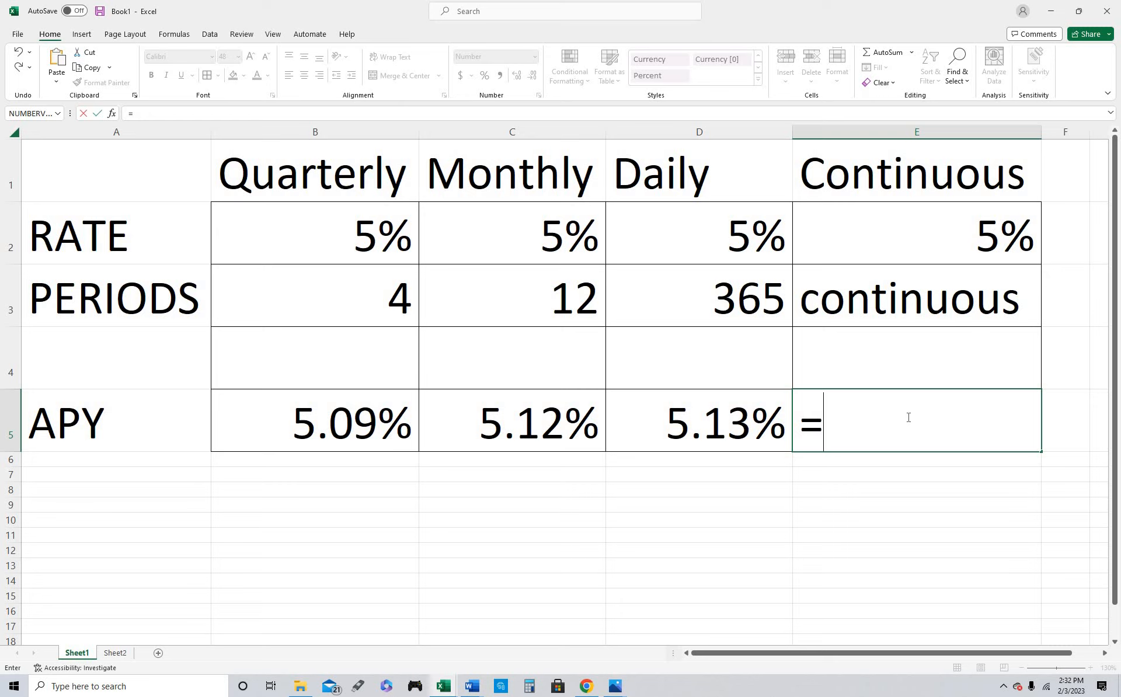
pyautogui.write('2.718')
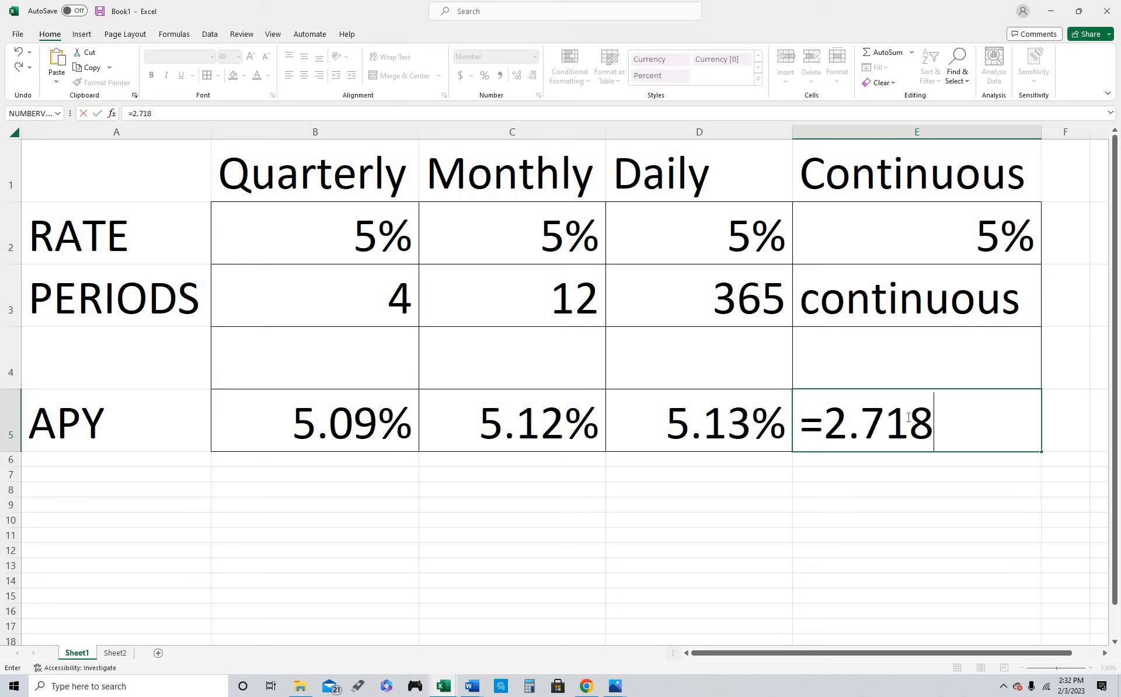
pyautogui.write('28')
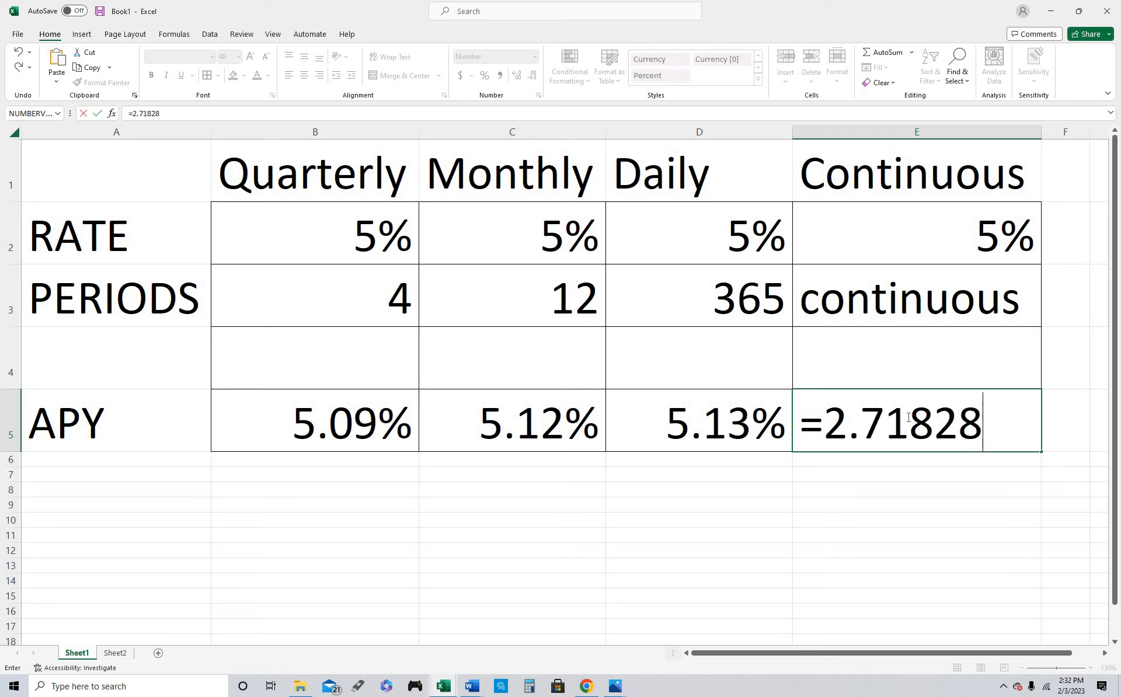
pyautogui.write('^')
pyautogui.click(968, 245)
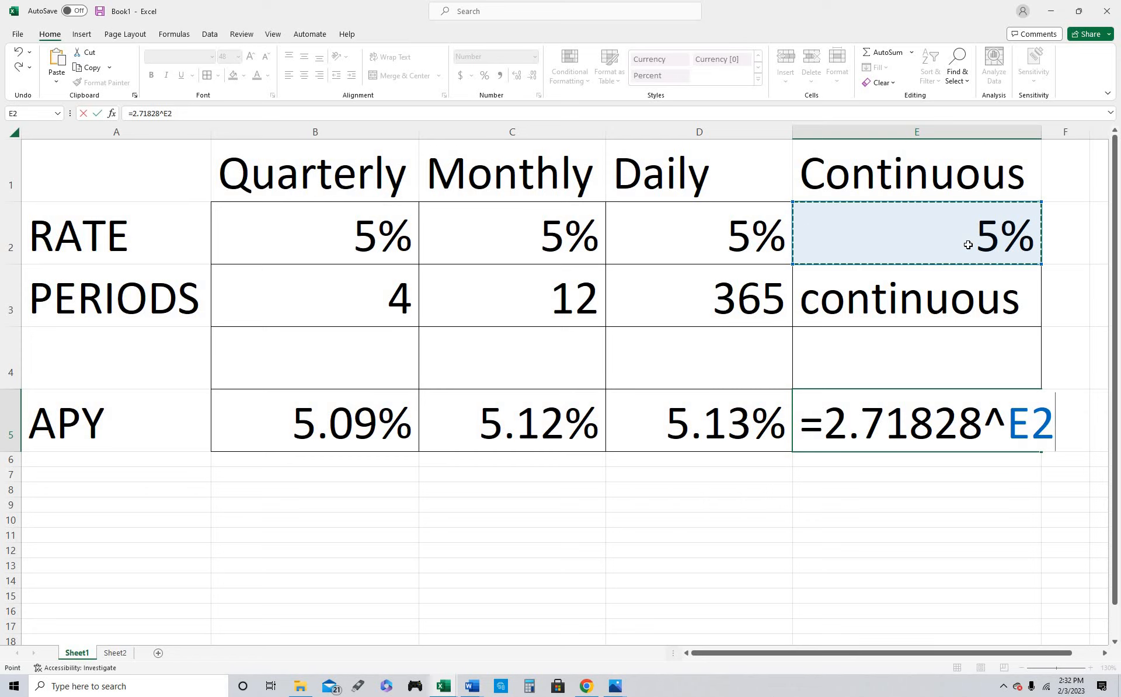
pyautogui.write('-1')
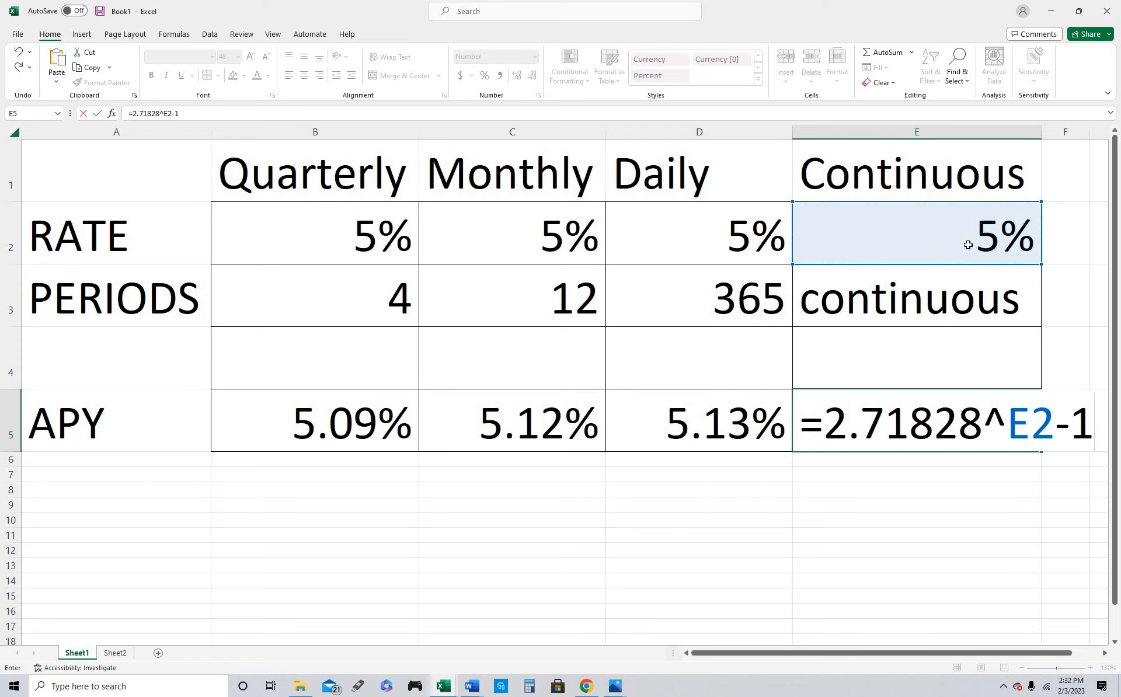
pyautogui.press('Return')
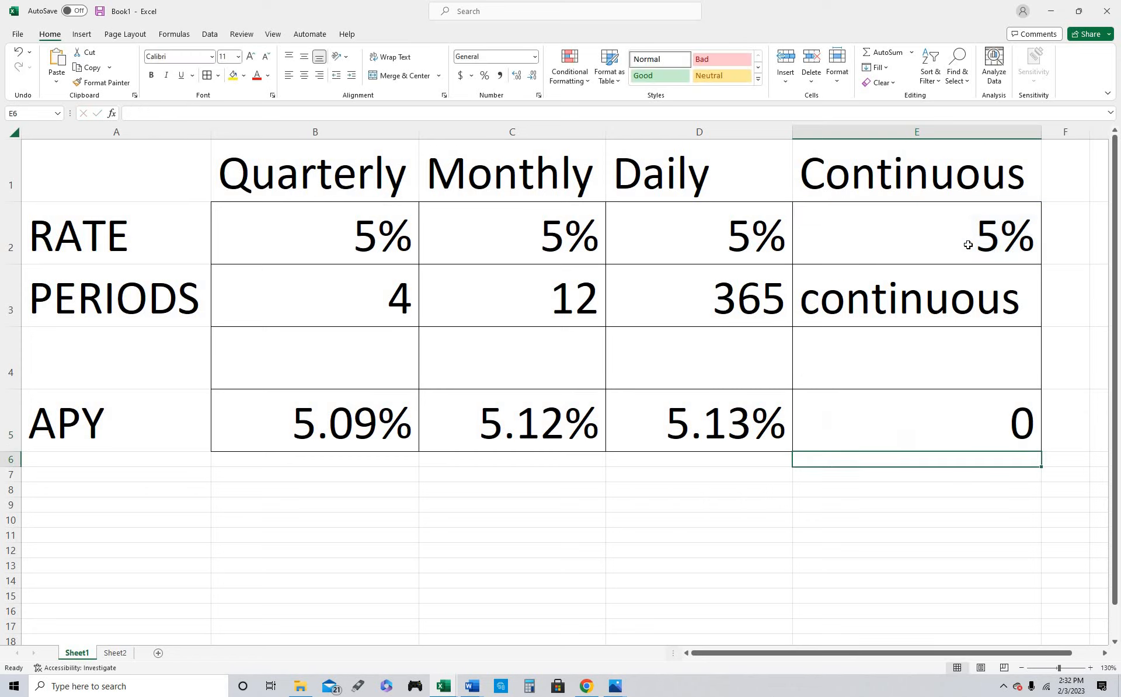
# Format the Continuous APY cell E5 as a percentage with two decimal places
pyautogui.click(888, 429)
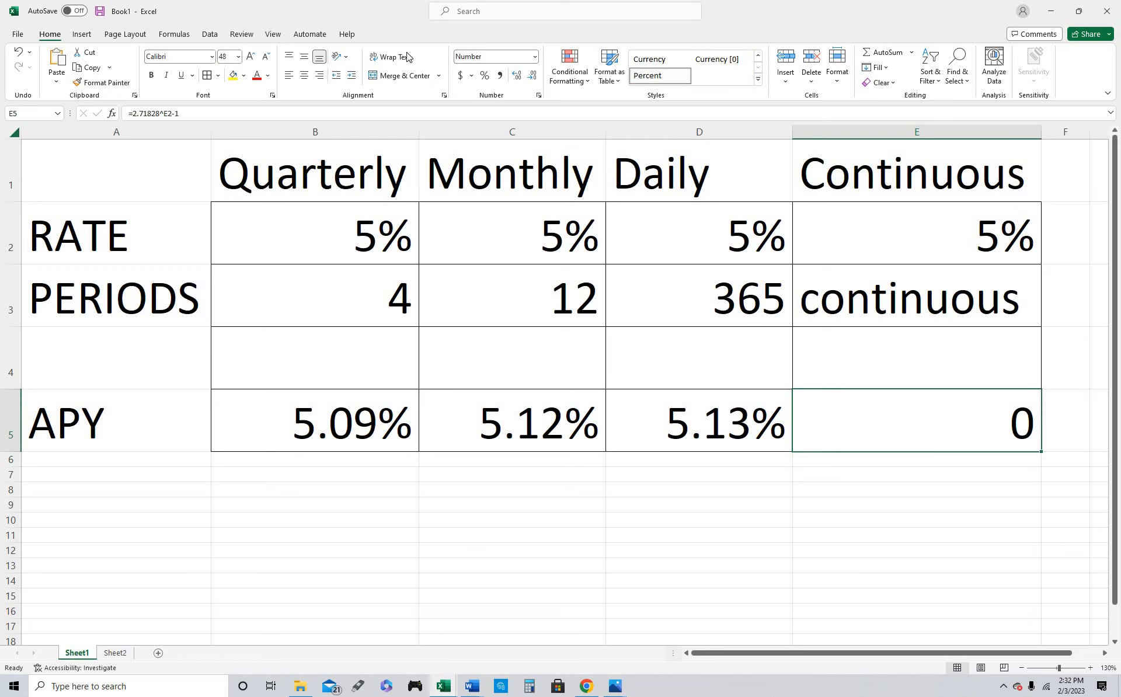
pyautogui.click(485, 76)
pyautogui.click(517, 76)
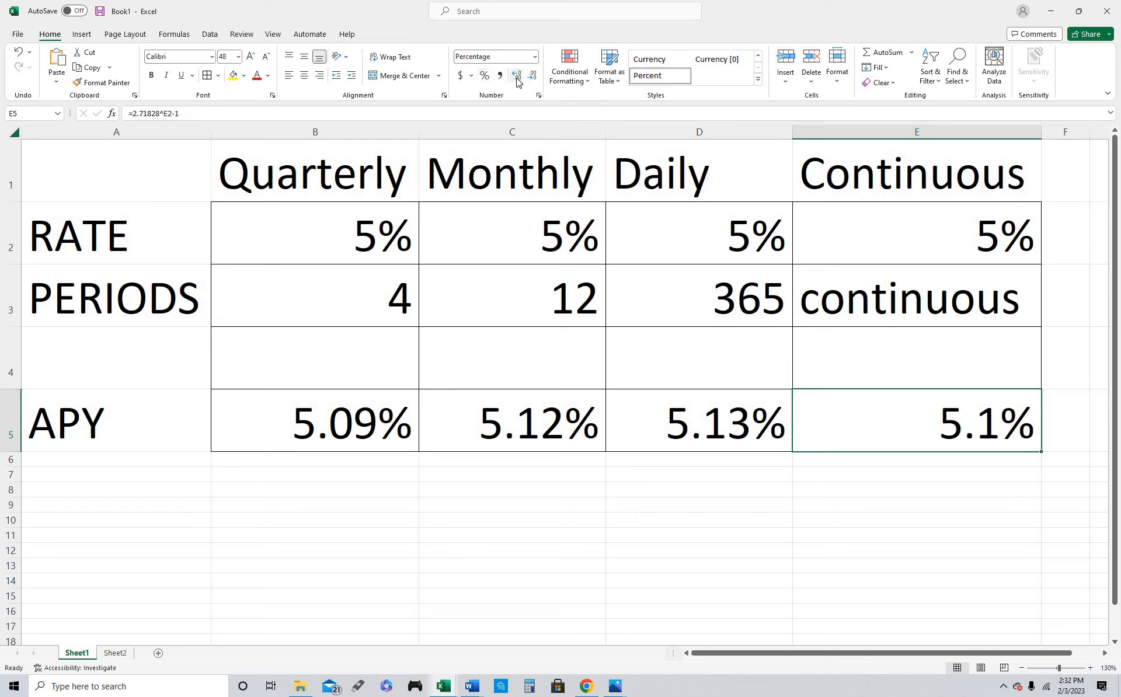
pyautogui.click(517, 76)
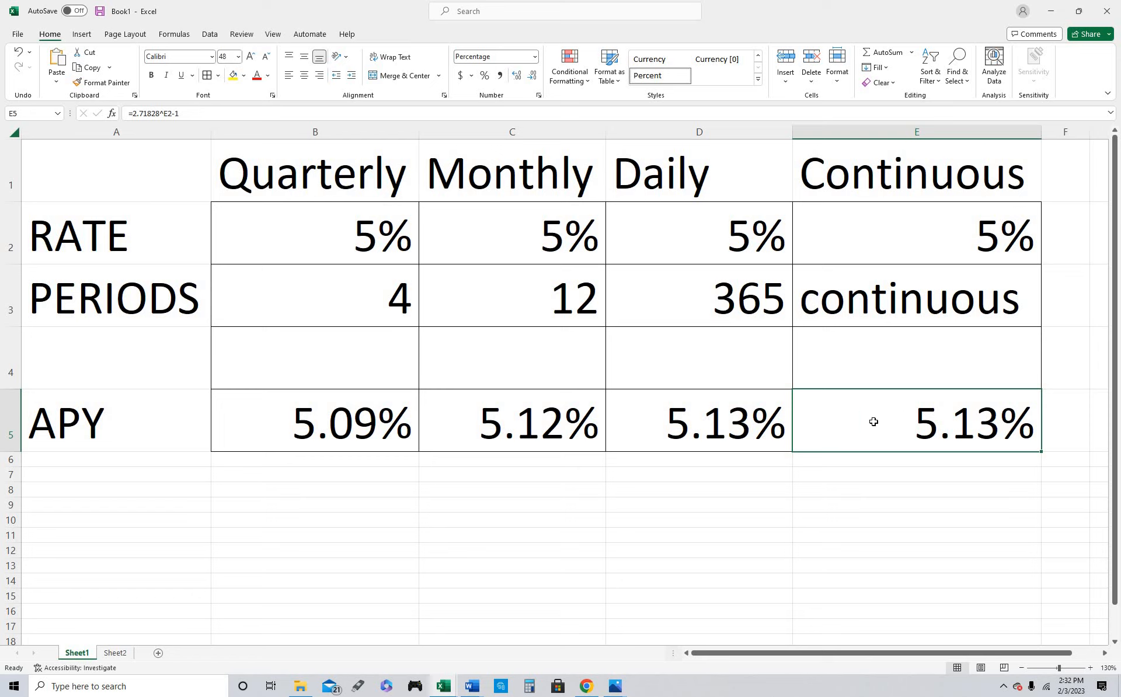
# Increase the Daily and Continuous APY cells D5:E5 to four decimal places
pyautogui.moveTo(738, 425); pyautogui.dragTo(849, 420)
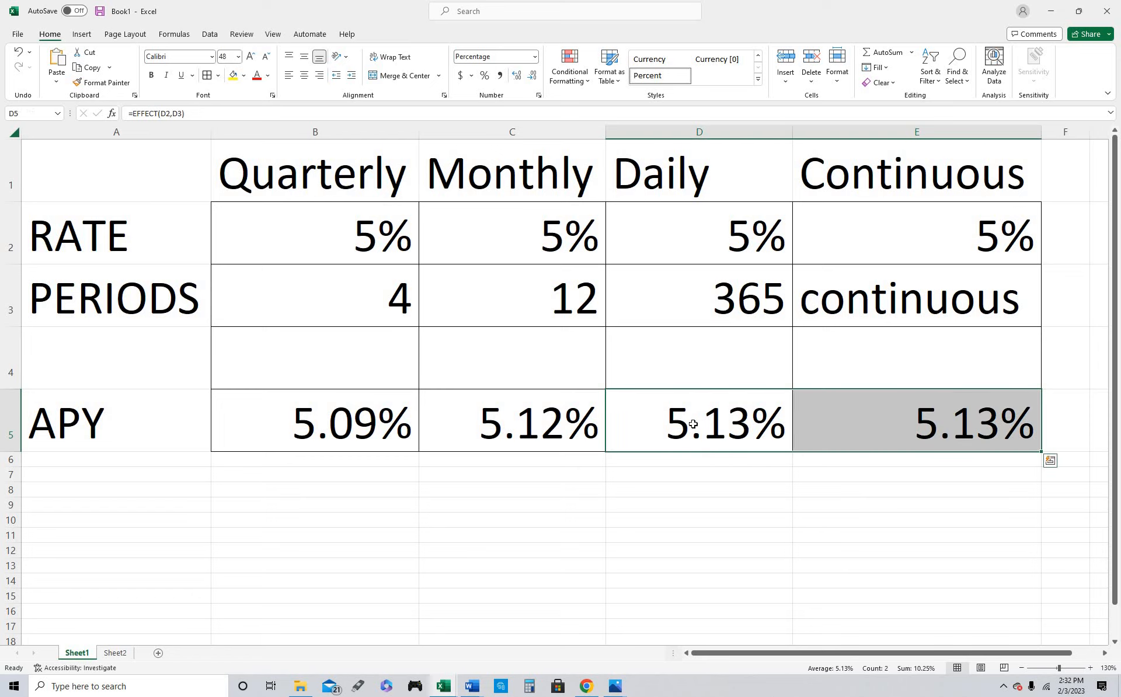
pyautogui.click(515, 77)
pyautogui.click(515, 76)
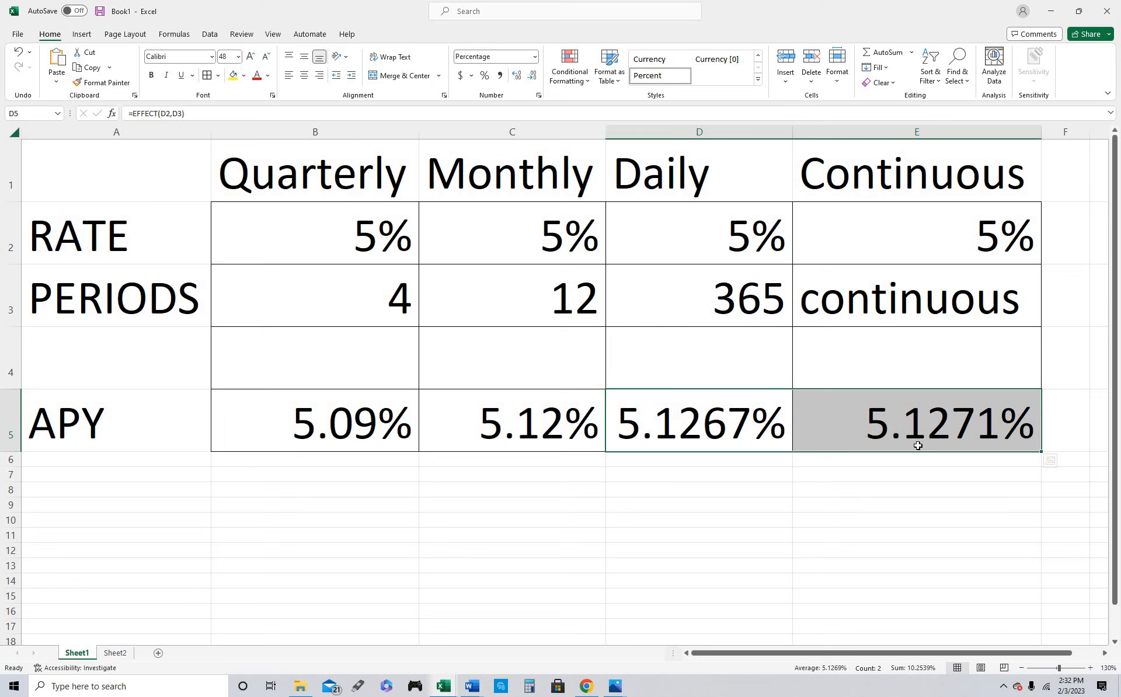
pyautogui.click(923, 439)
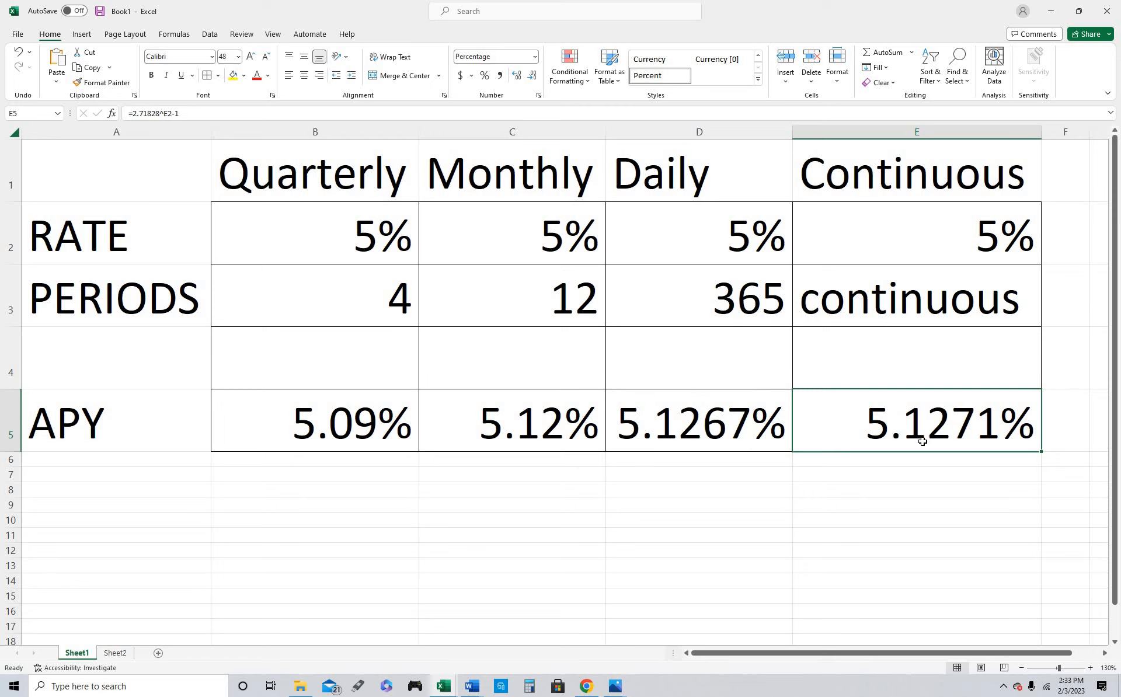